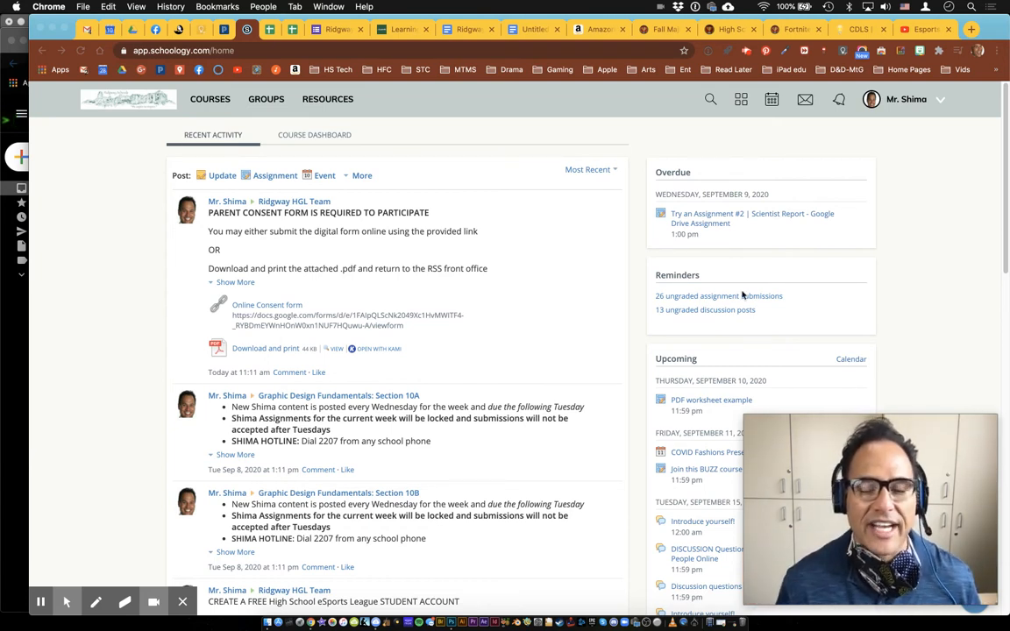
Open the Computer Foundations: Section 9A, Section 9B course and start a new assignment
{"action": "left_click", "coordinate": [211, 99]}
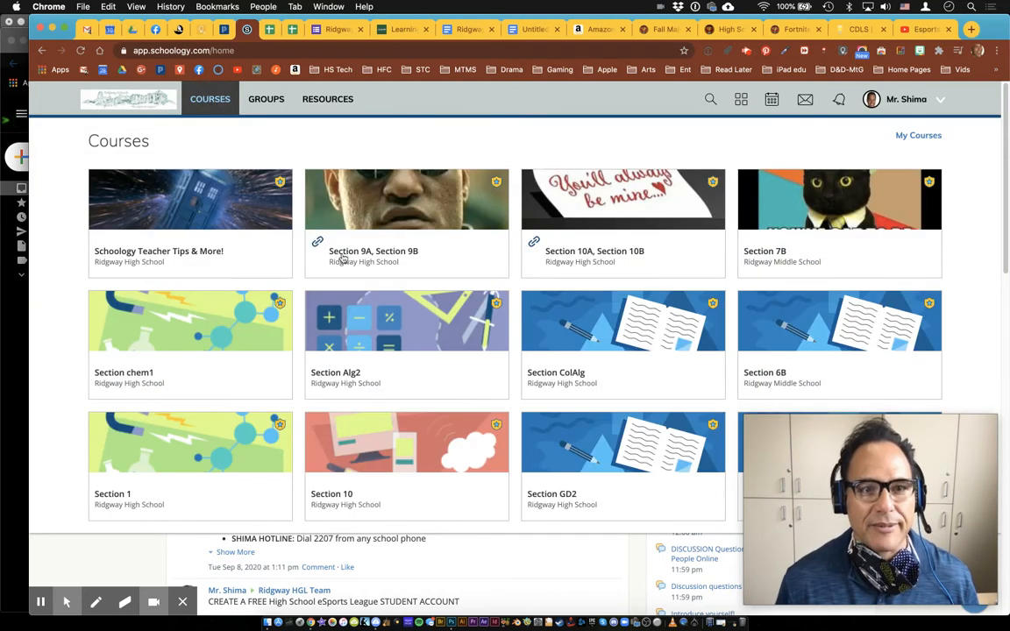
{"action": "left_click", "coordinate": [399, 242]}
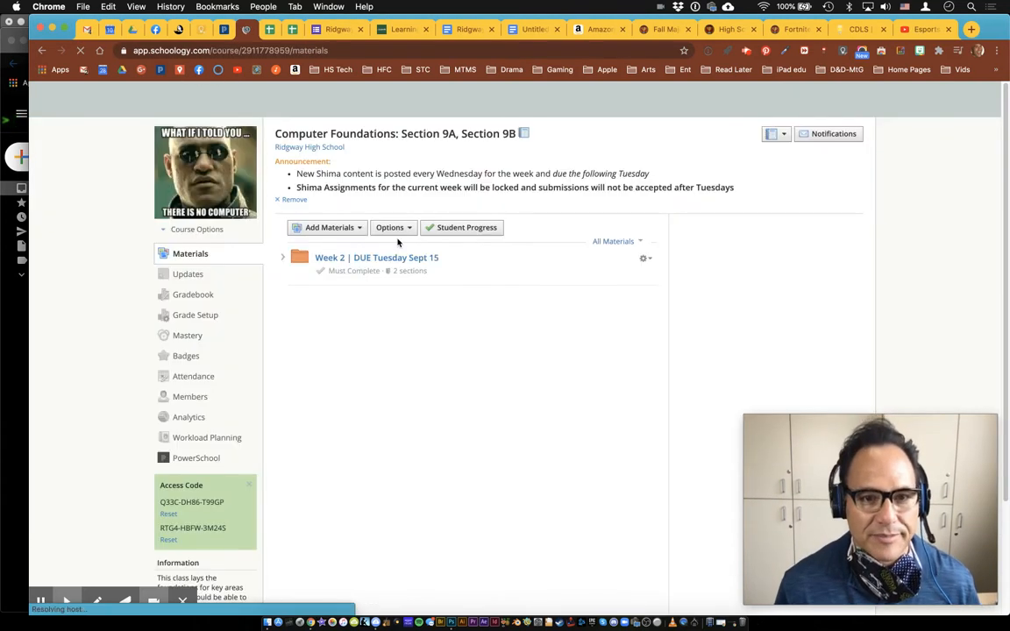
{"action": "left_click", "coordinate": [343, 228]}
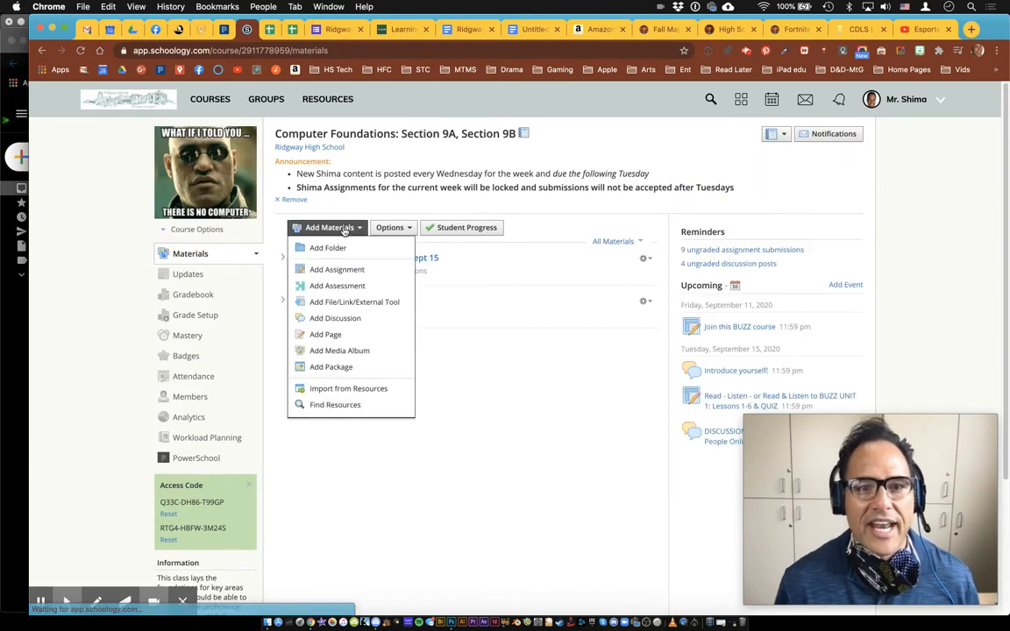
{"action": "left_click", "coordinate": [343, 271]}
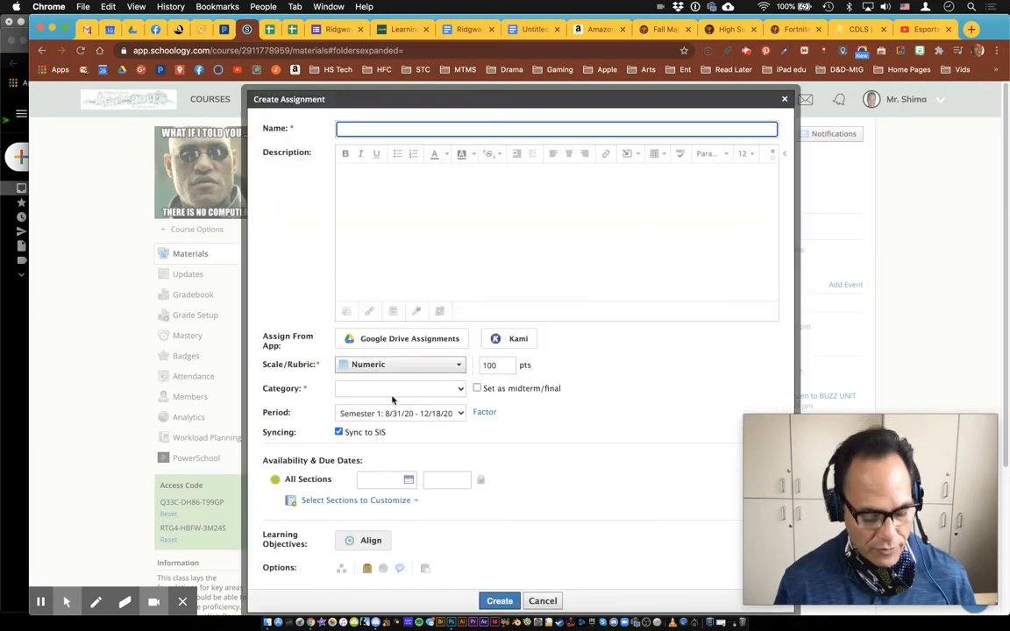
Review the assignment's Category dropdown options without choosing one, then cancel the assignment
{"action": "key", "text": "alt+f"}
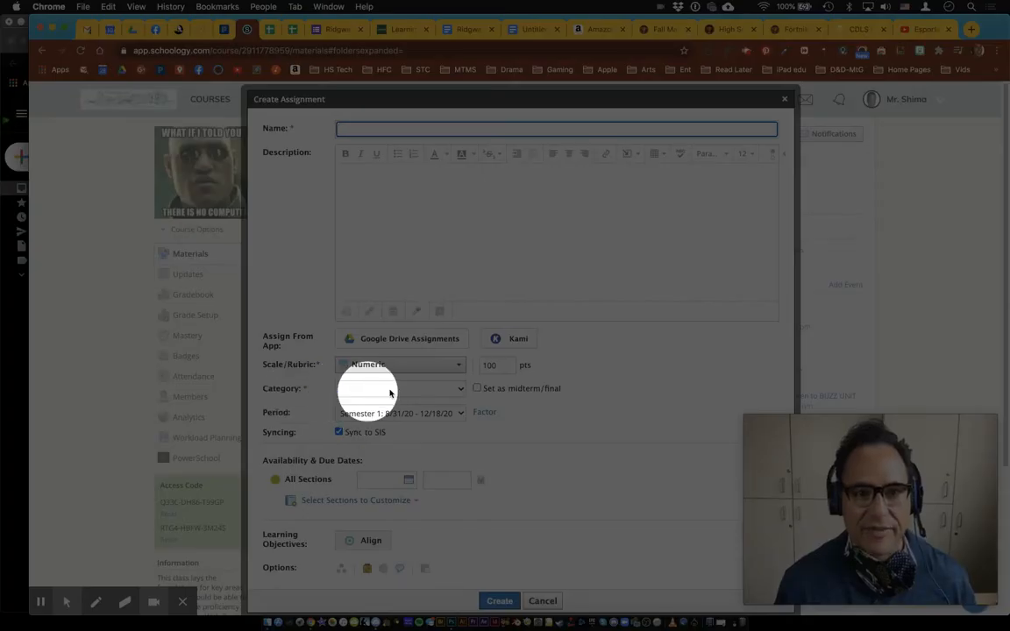
{"action": "key", "text": "alt+f"}
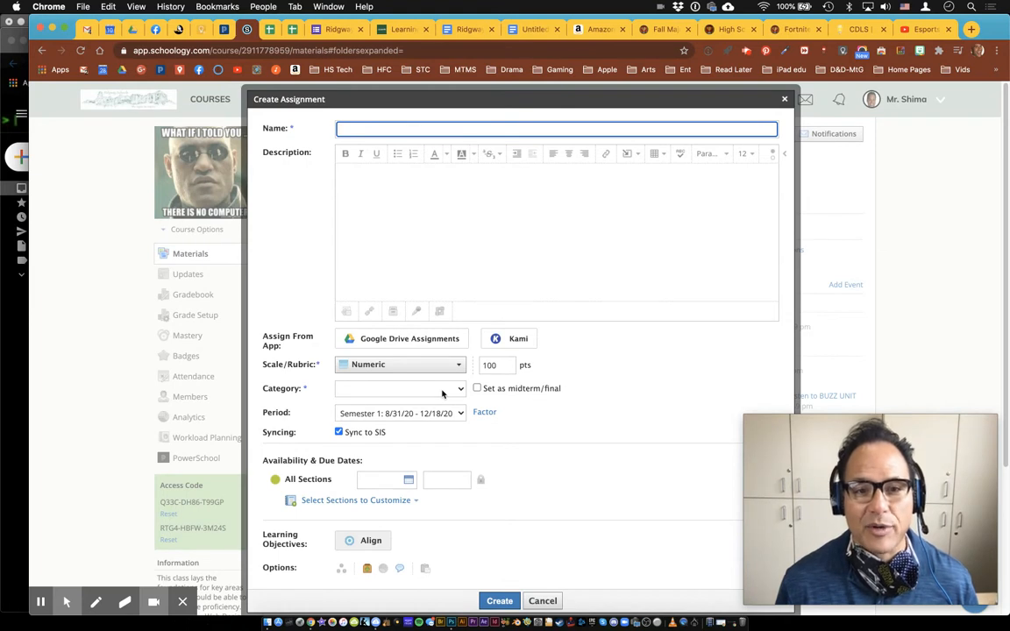
{"action": "left_click", "coordinate": [451, 391]}
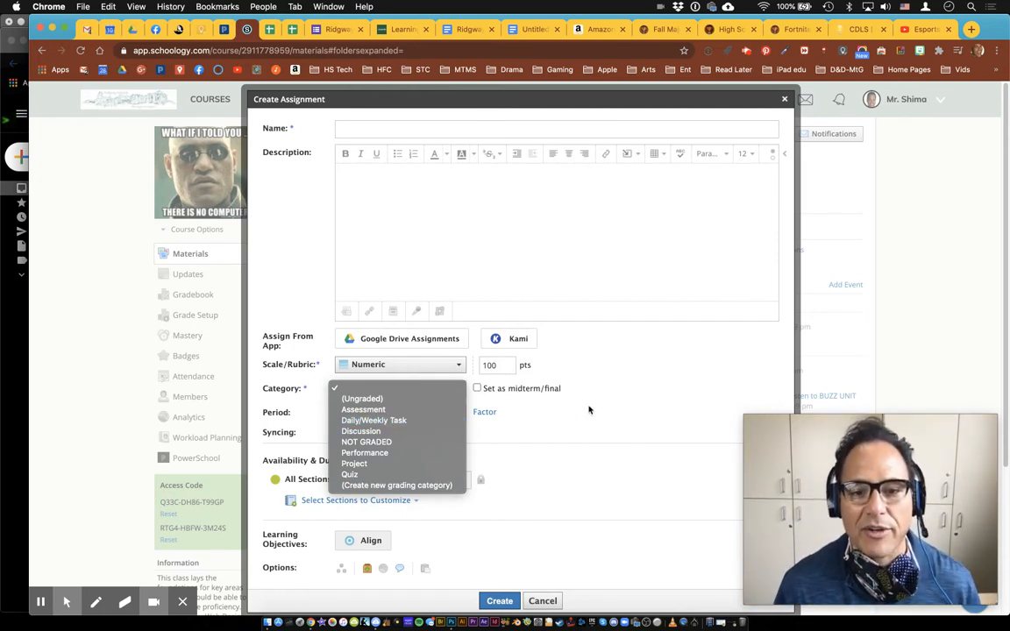
{"action": "left_click", "coordinate": [552, 602]}
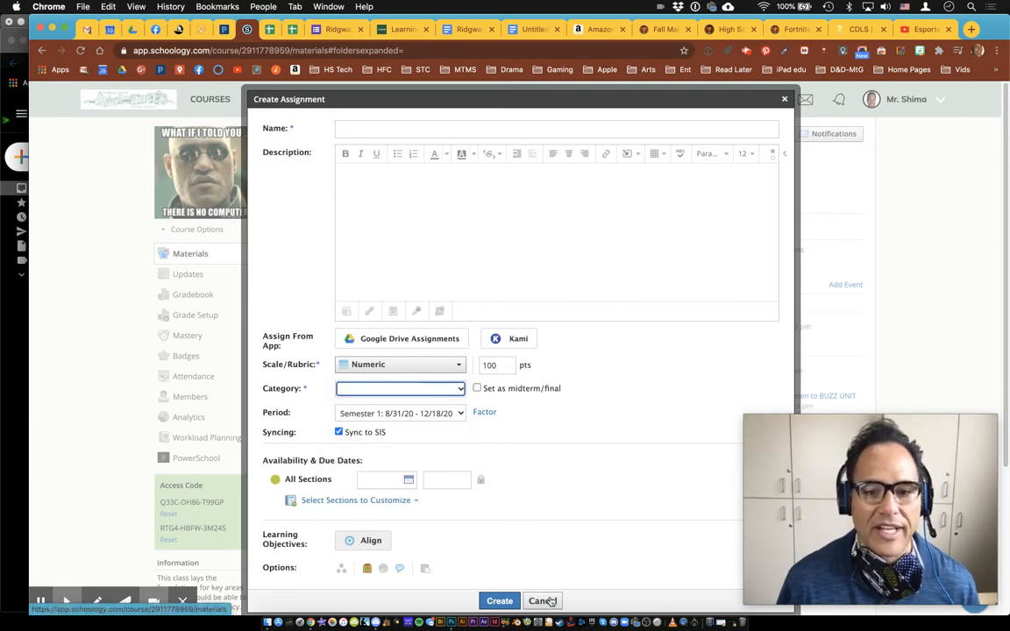
{"action": "left_click", "coordinate": [784, 99]}
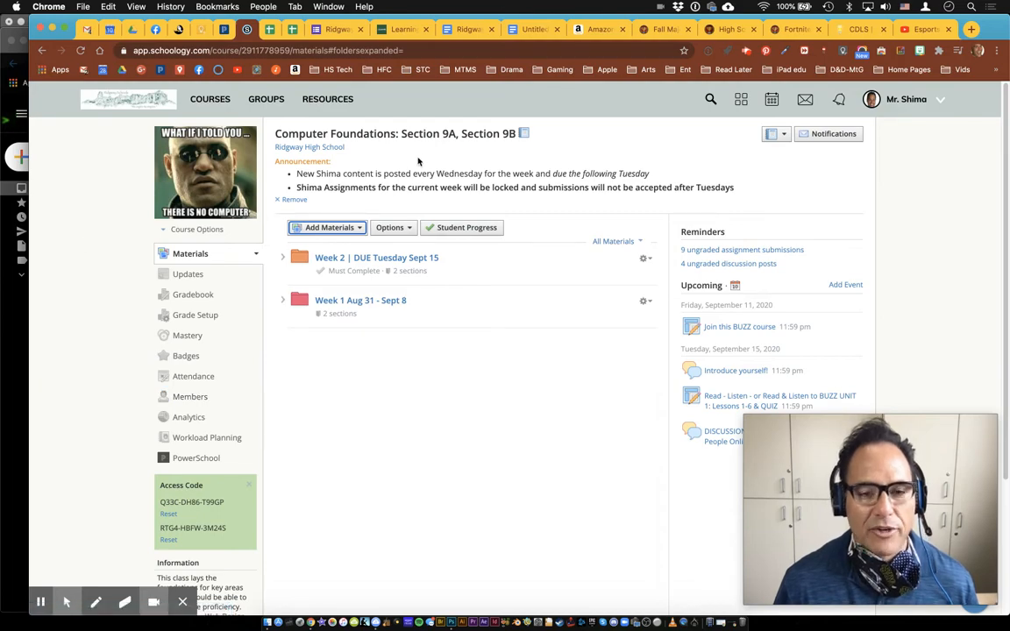
Open the course's PowerSchool page listing seven assignments: five synced, two not yet synced
{"action": "key", "text": "alt+f"}
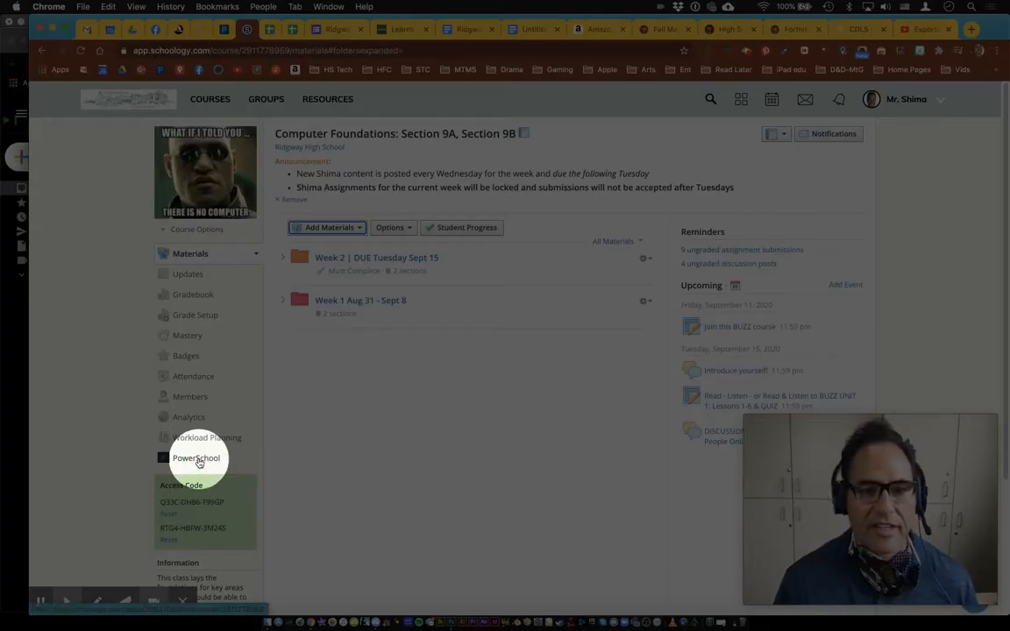
{"action": "left_click", "coordinate": [199, 459]}
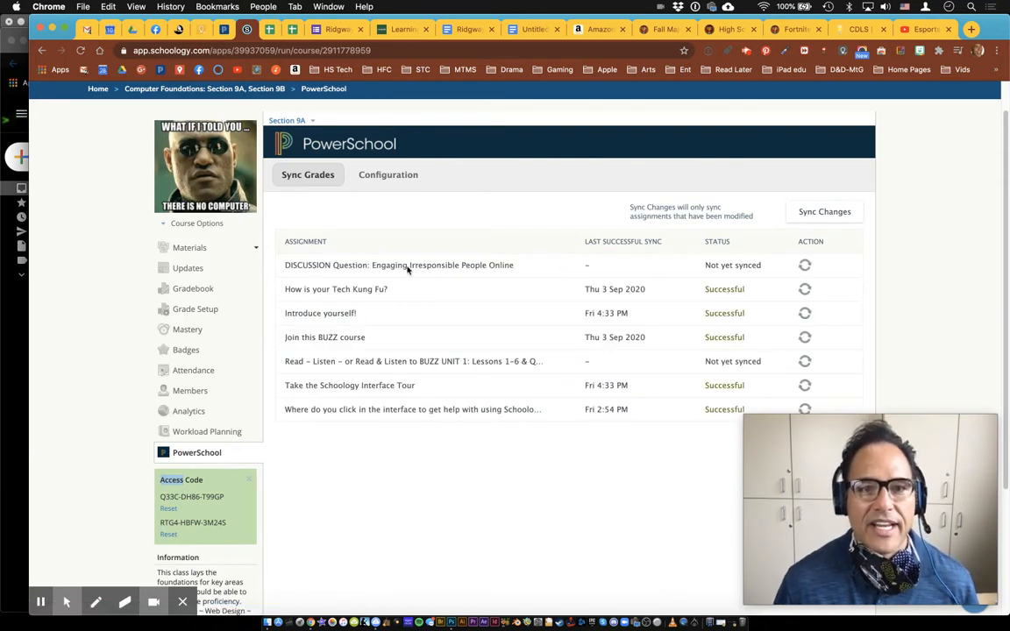
{"action": "key", "text": "F1"}
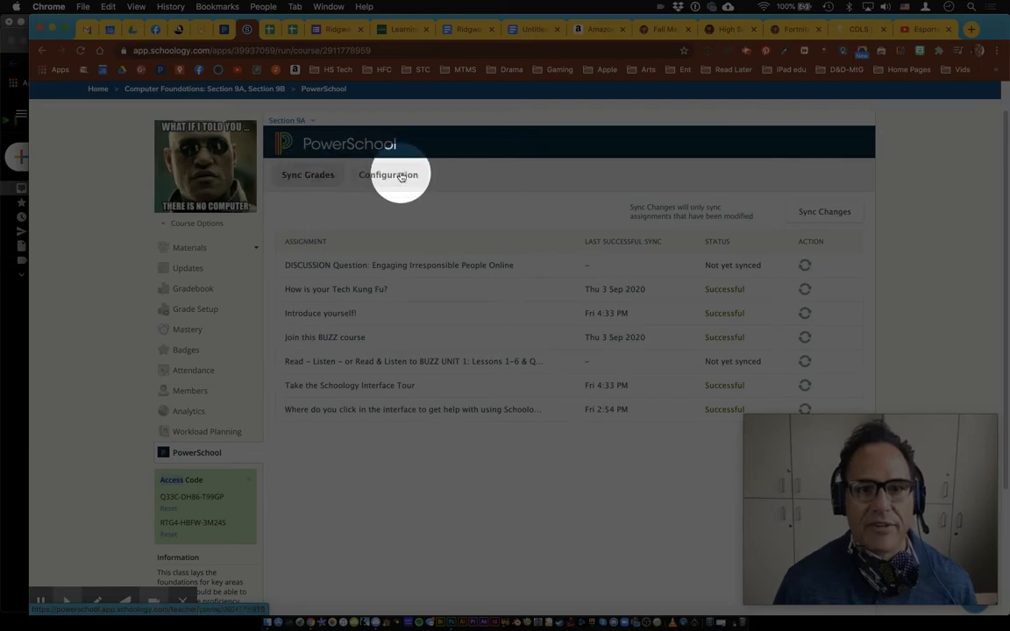
{"action": "key", "text": "F1"}
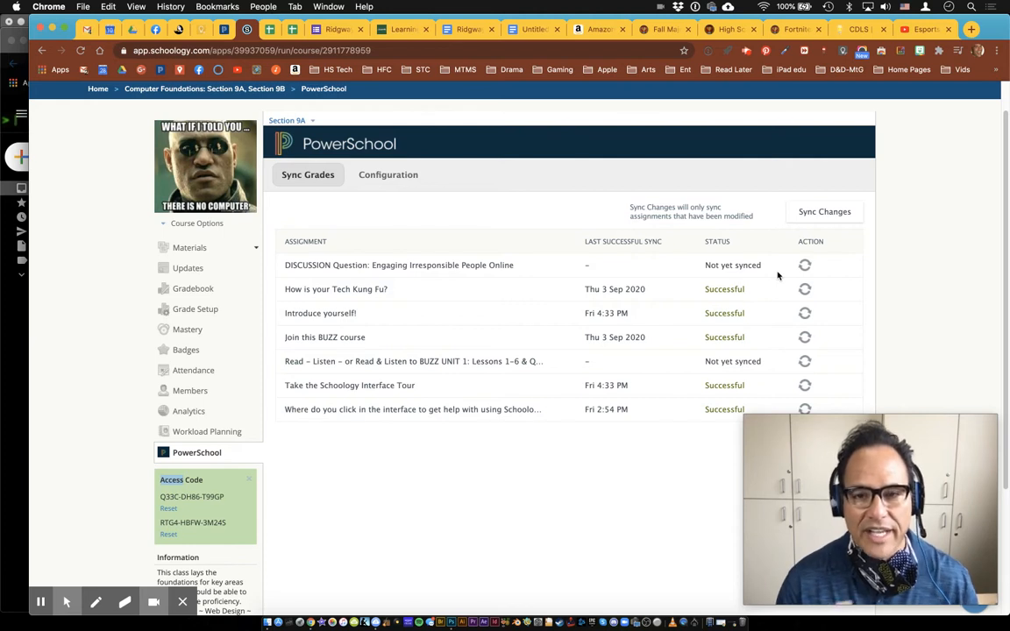
On the Configuration tab, map Performance to Classwork instead of Daily/Weekly Task
{"action": "left_click", "coordinate": [394, 181]}
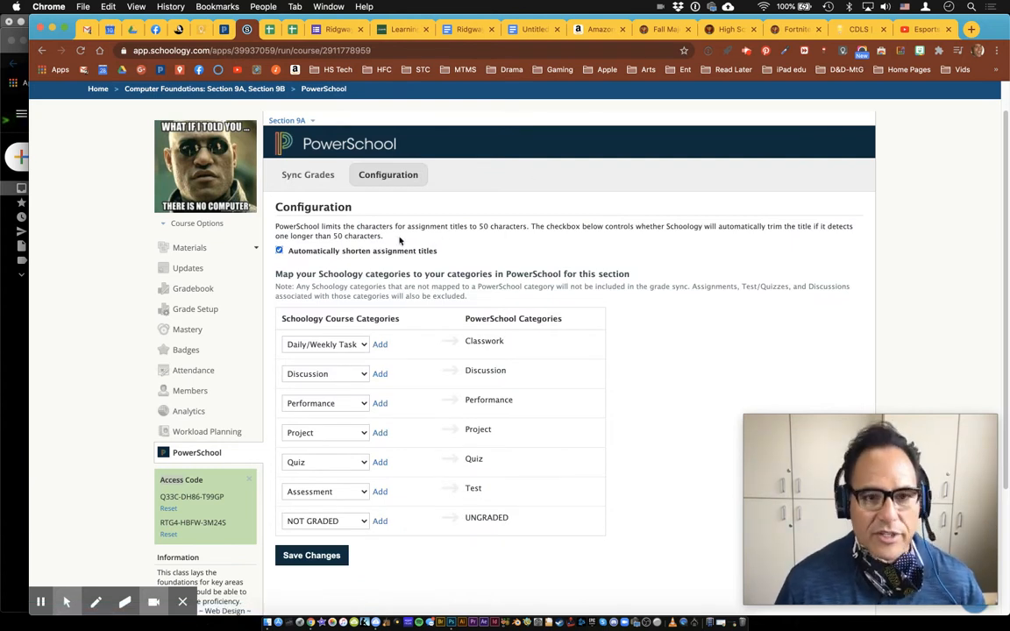
{"action": "key", "text": "F1"}
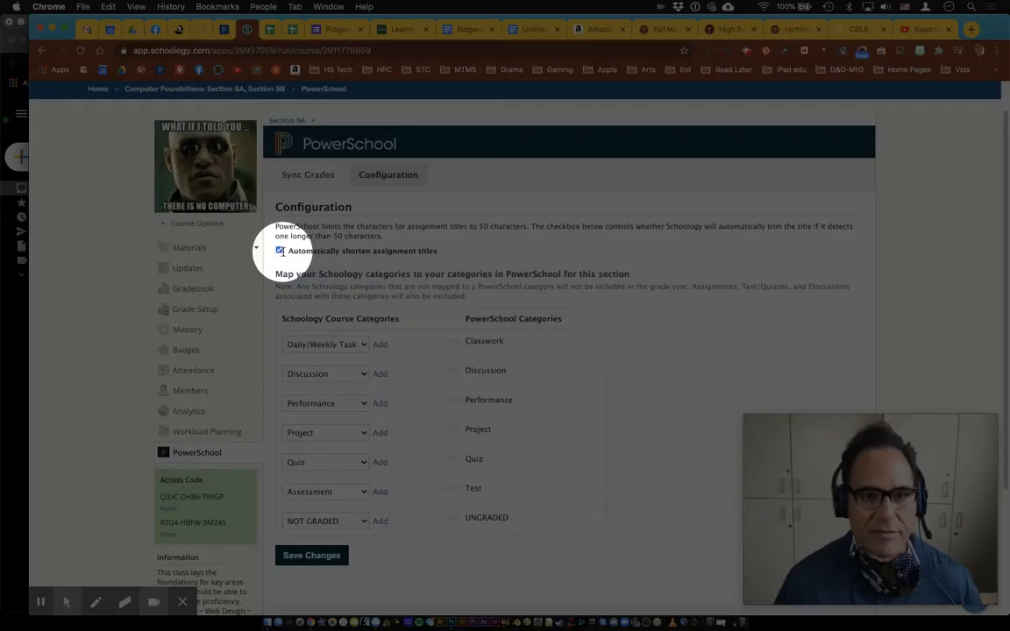
{"action": "key", "text": "F1"}
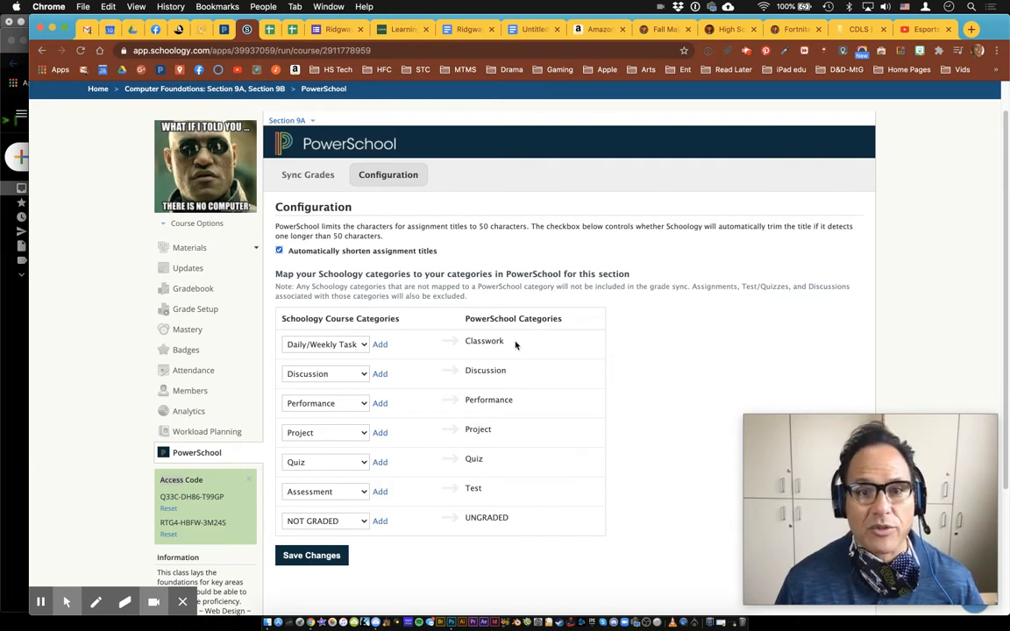
{"action": "key", "text": "F1"}
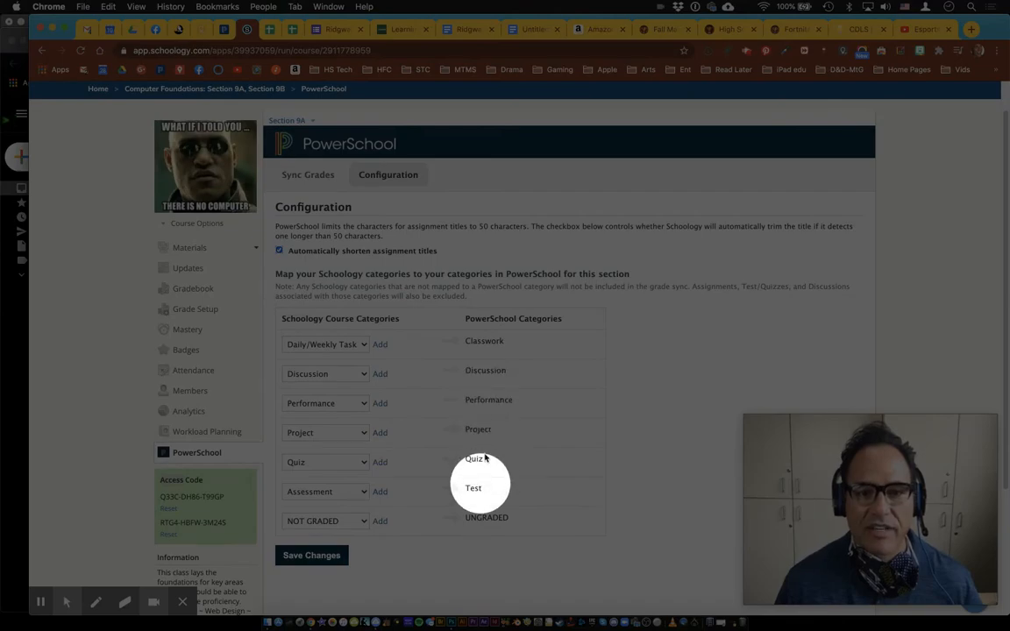
{"action": "key", "text": "F1"}
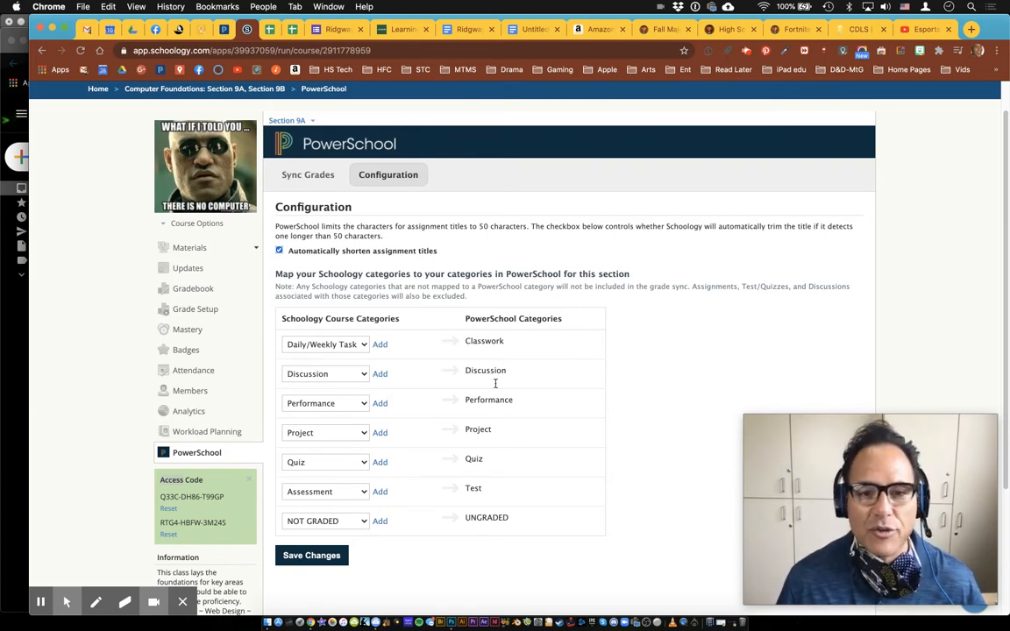
{"action": "left_click", "coordinate": [344, 348]}
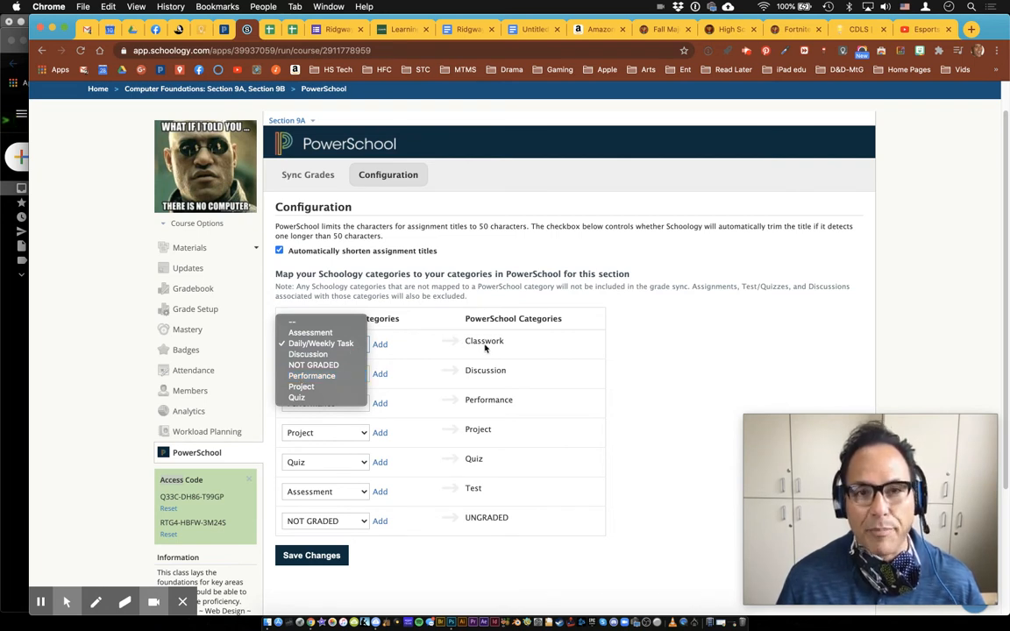
{"action": "left_click", "coordinate": [334, 378]}
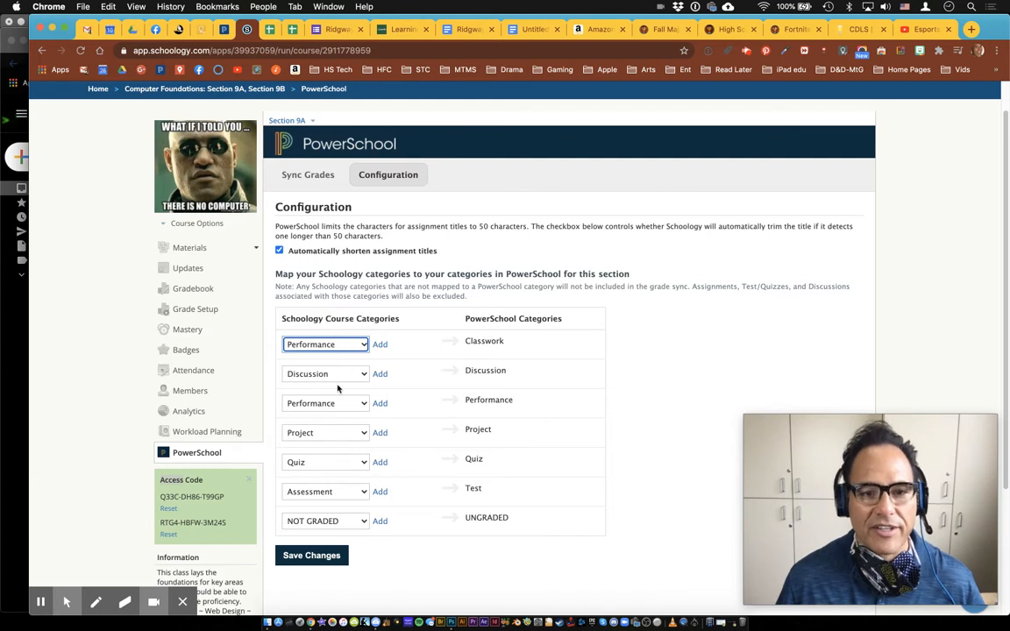
Attempt to save the mapping; it's refused for mapping one Schoology category twice
{"action": "left_click", "coordinate": [413, 376]}
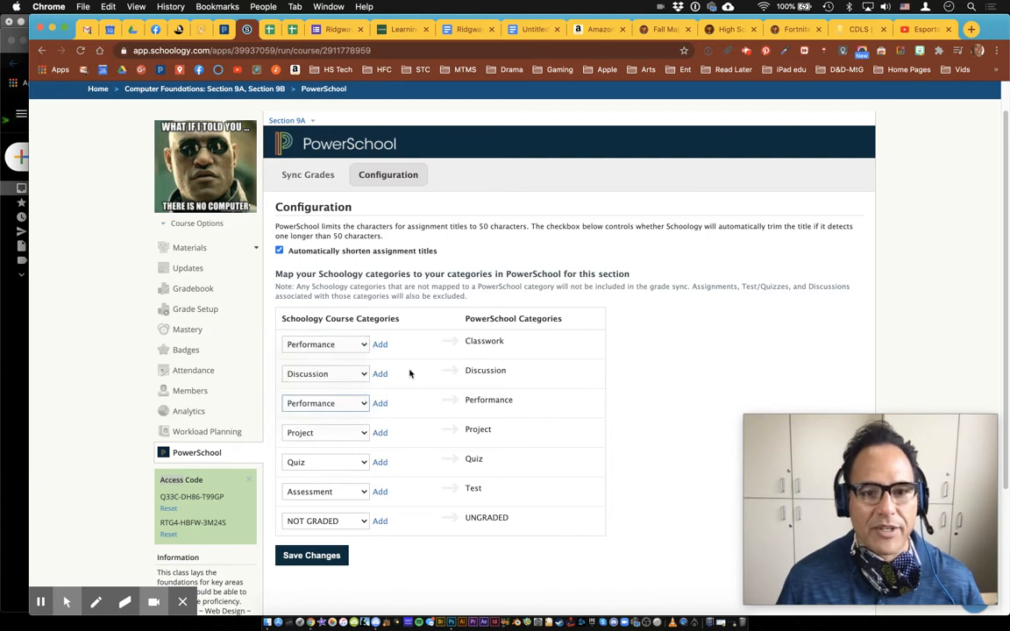
{"action": "key", "text": "F1"}
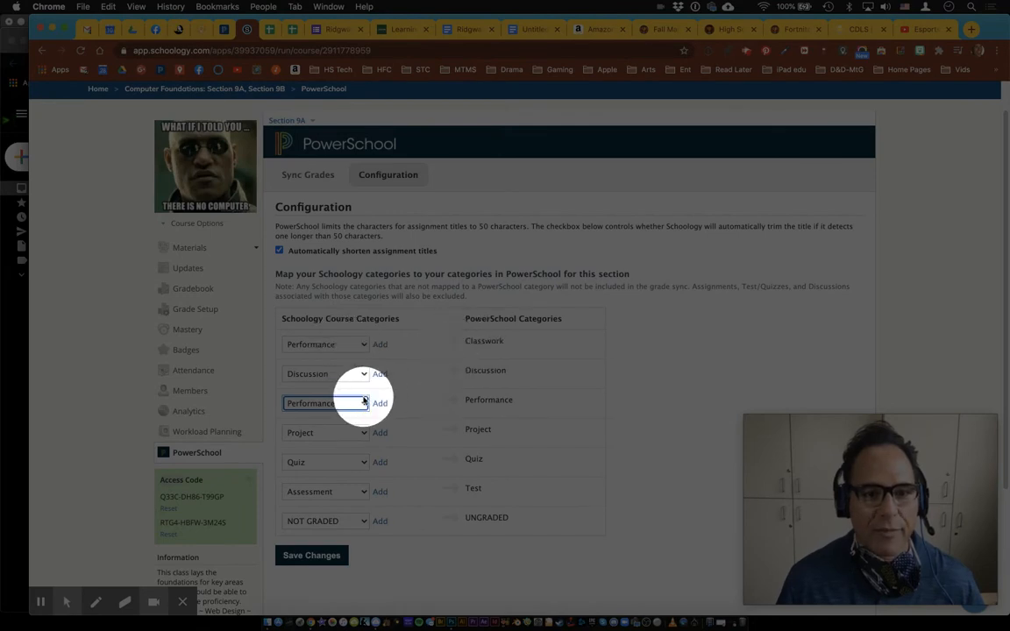
{"action": "key", "text": "F1"}
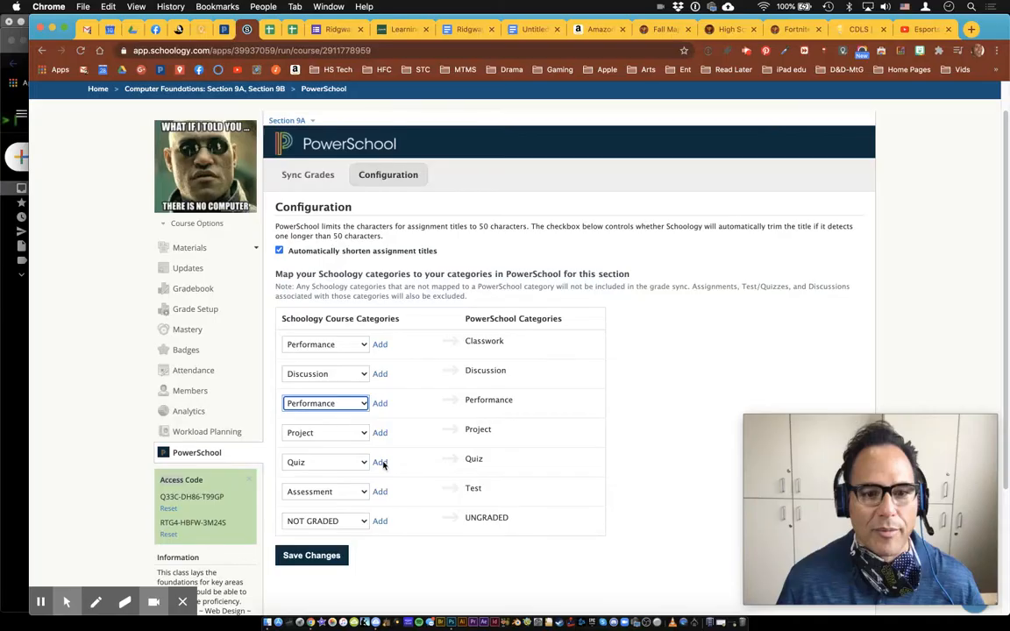
{"action": "left_click", "coordinate": [313, 556]}
{"action": "key", "text": "F1"}
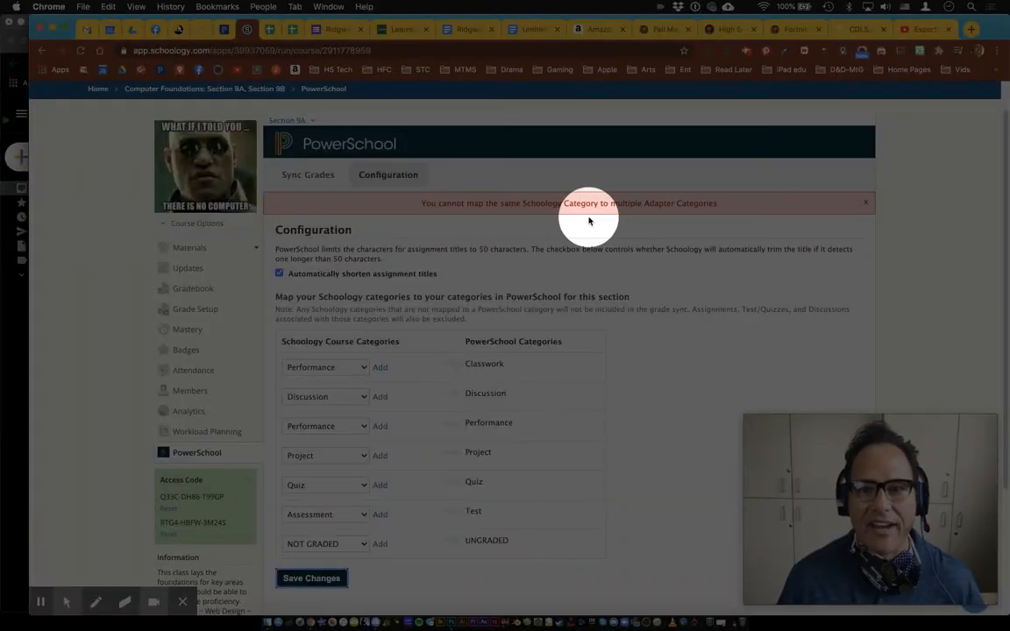
{"action": "key", "text": "F1"}
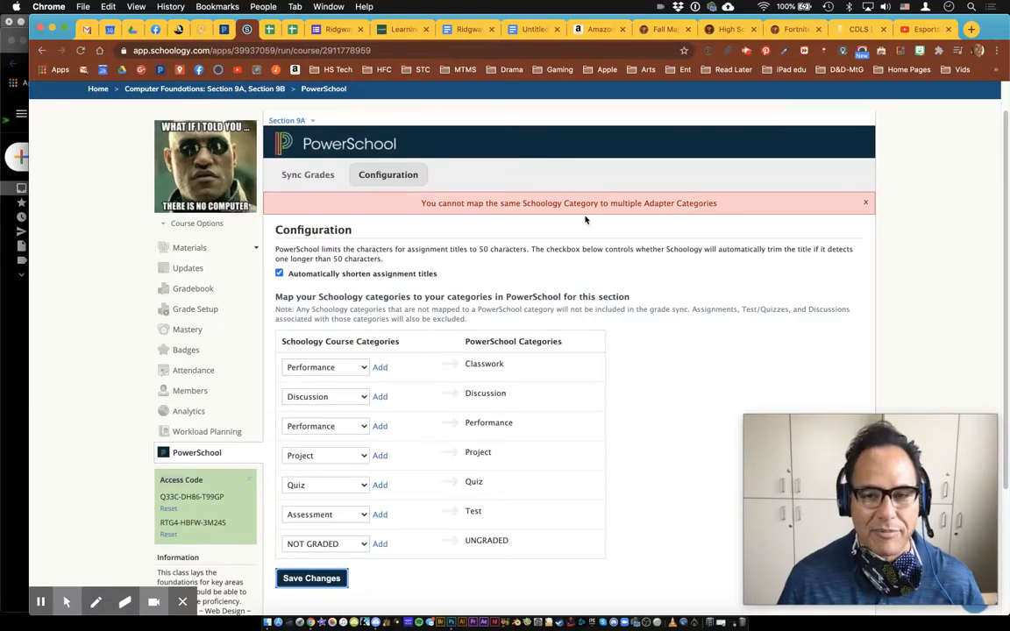
{"action": "left_click", "coordinate": [361, 427]}
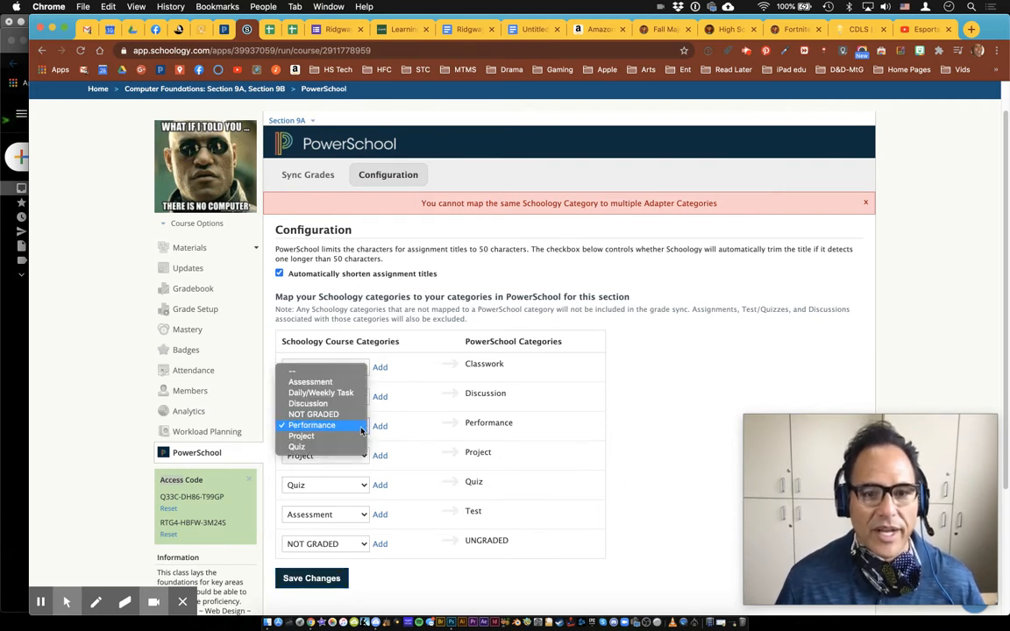
{"action": "left_click", "coordinate": [406, 408]}
{"action": "left_click", "coordinate": [351, 367]}
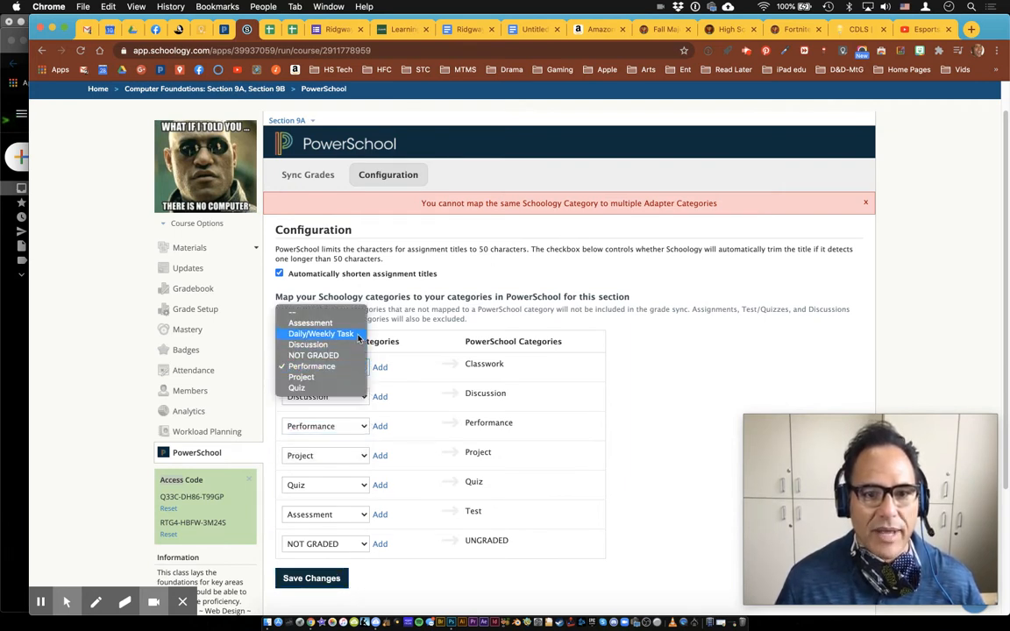
{"action": "left_click", "coordinate": [358, 337]}
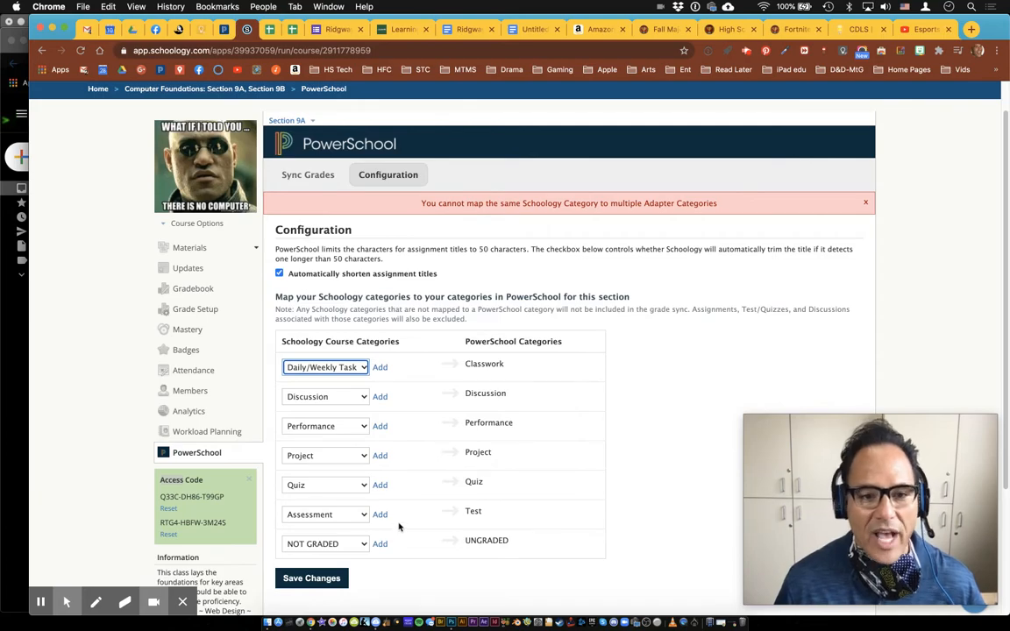
{"action": "key", "text": "F1"}
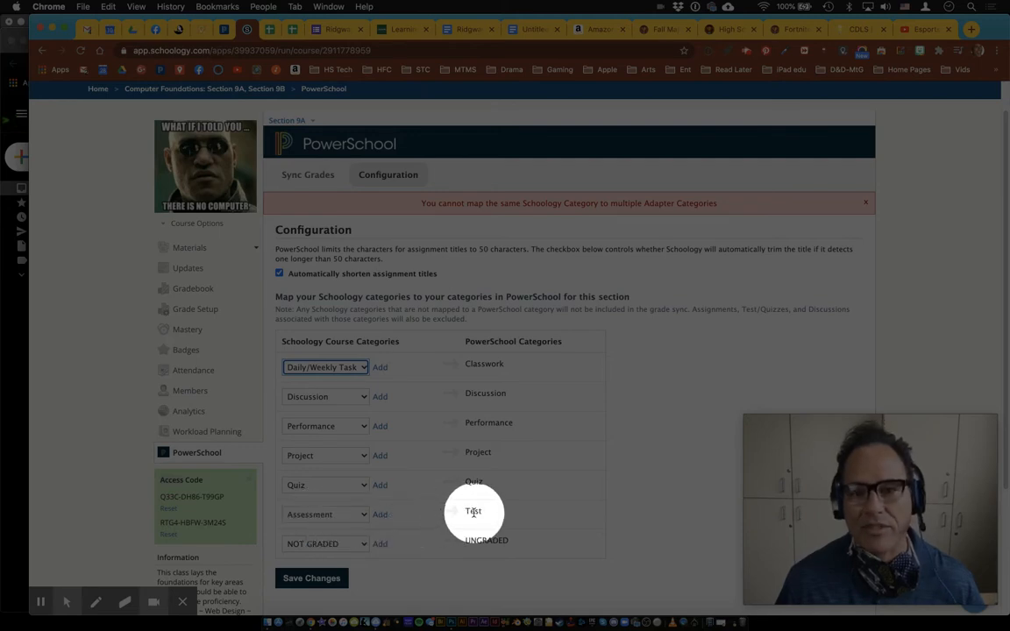
{"action": "key", "text": "F1"}
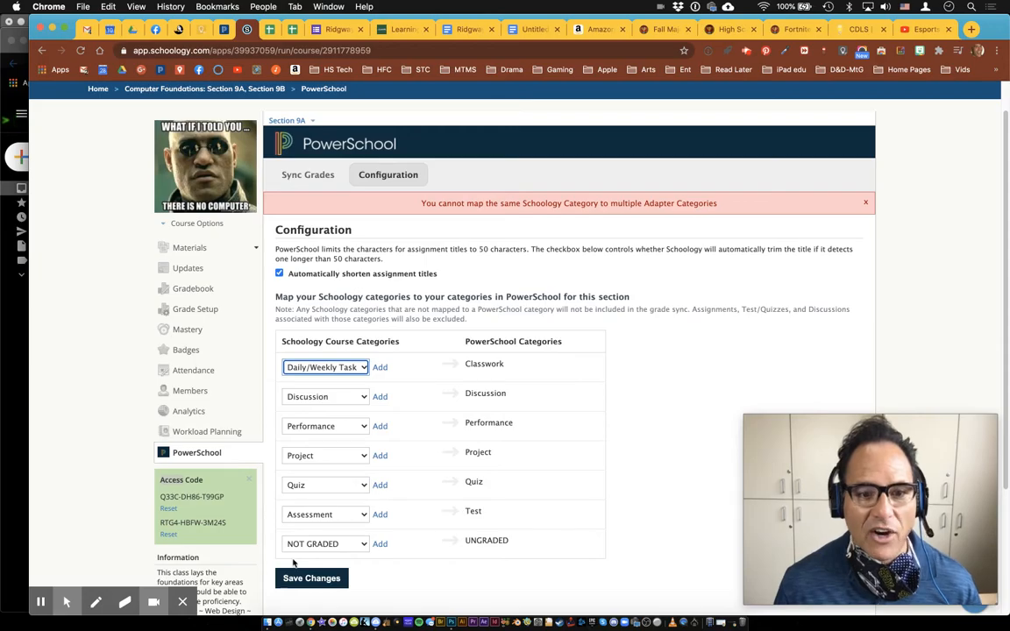
{"action": "key", "text": "F1"}
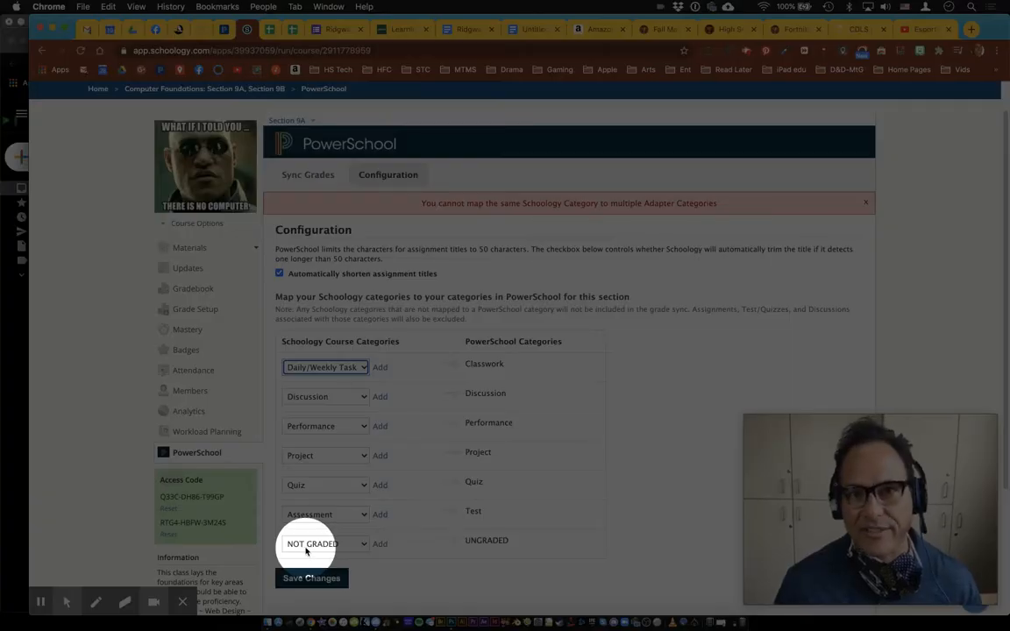
{"action": "key", "text": "F1"}
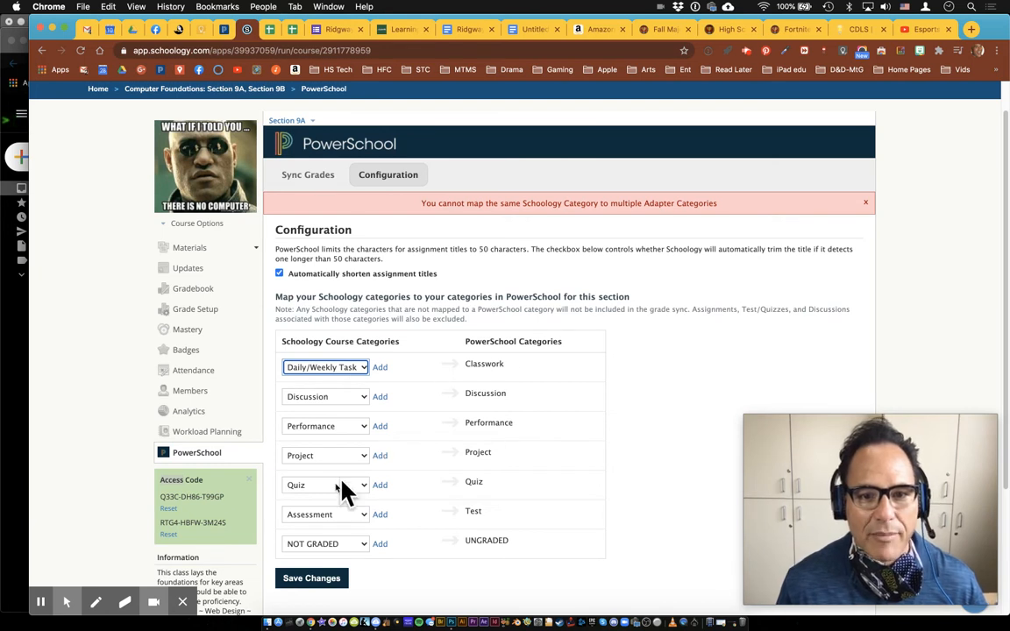
Save the PowerSchool Configuration mappings, getting the 'category configurations have been saved' confirmation
{"action": "left_click", "coordinate": [330, 580]}
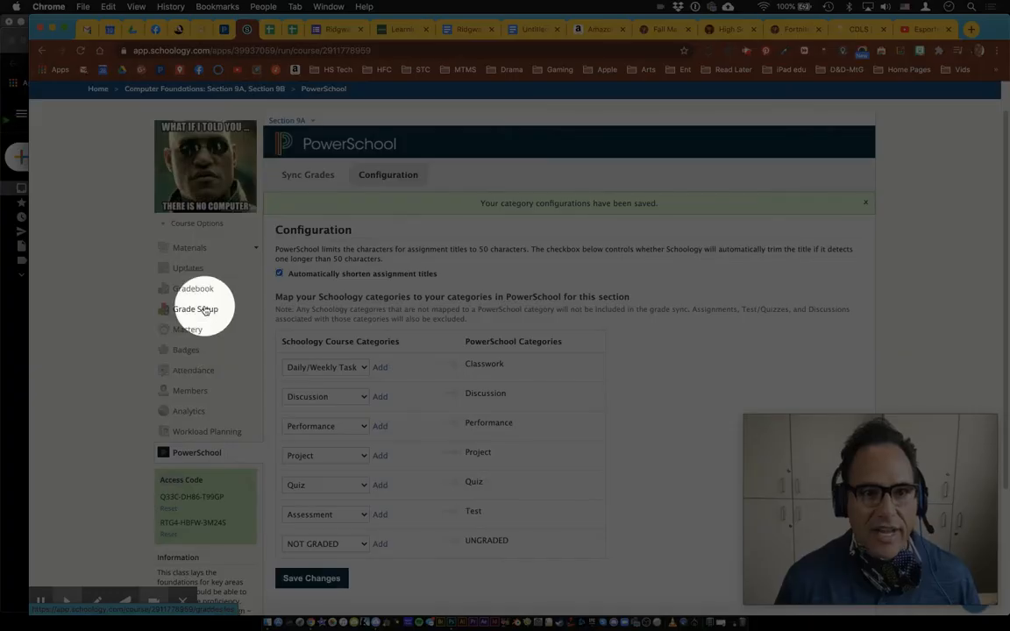
In Grade Setup, create a grading category named 'Test Cat', fixing the capital-E typo
{"action": "left_click", "coordinate": [204, 311]}
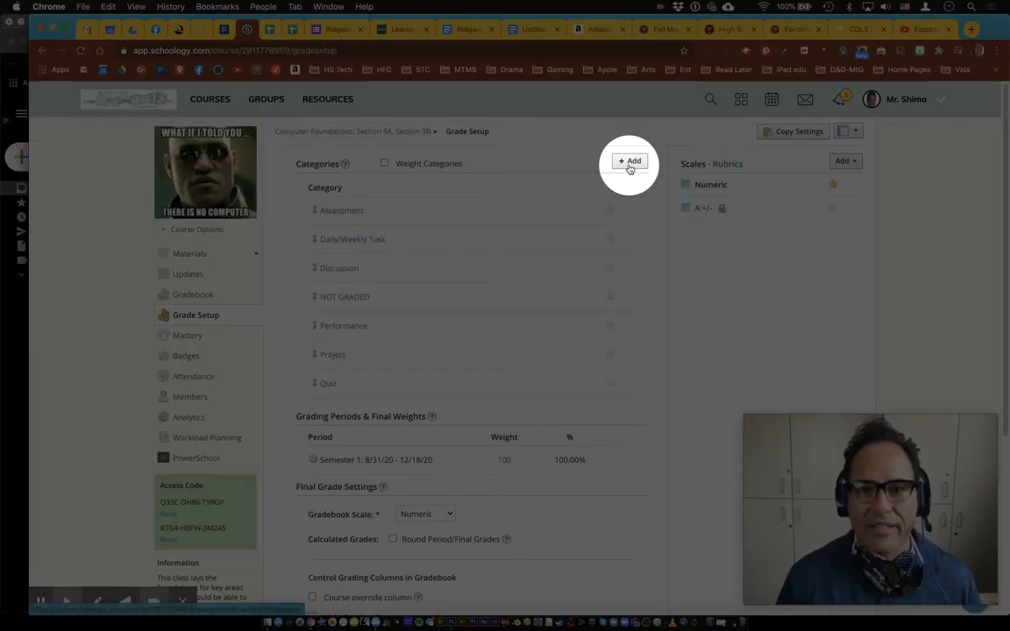
{"action": "left_click", "coordinate": [629, 163]}
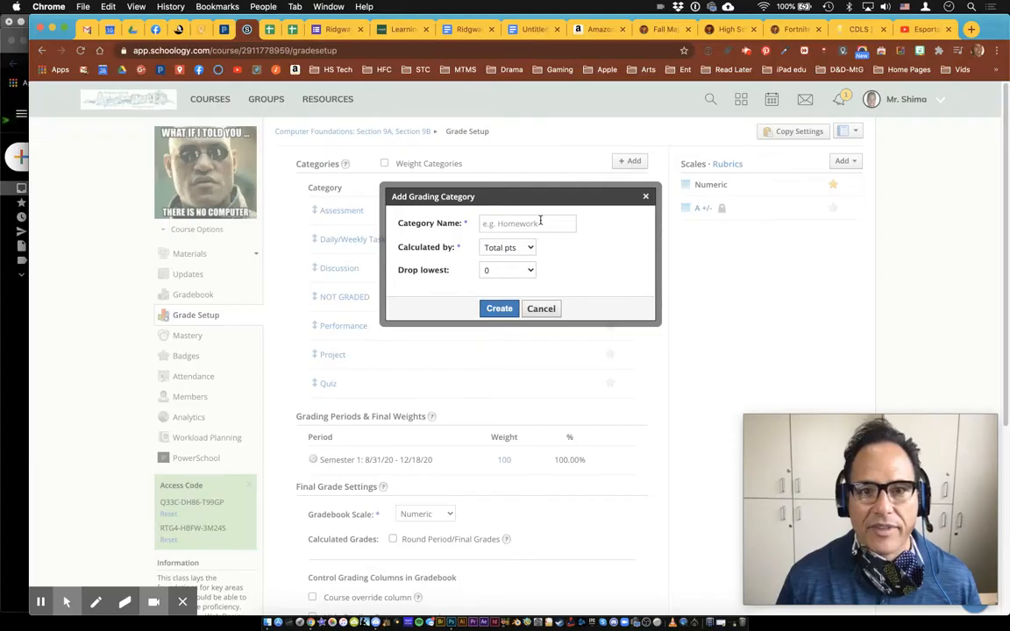
{"action": "left_click", "coordinate": [540, 222]}
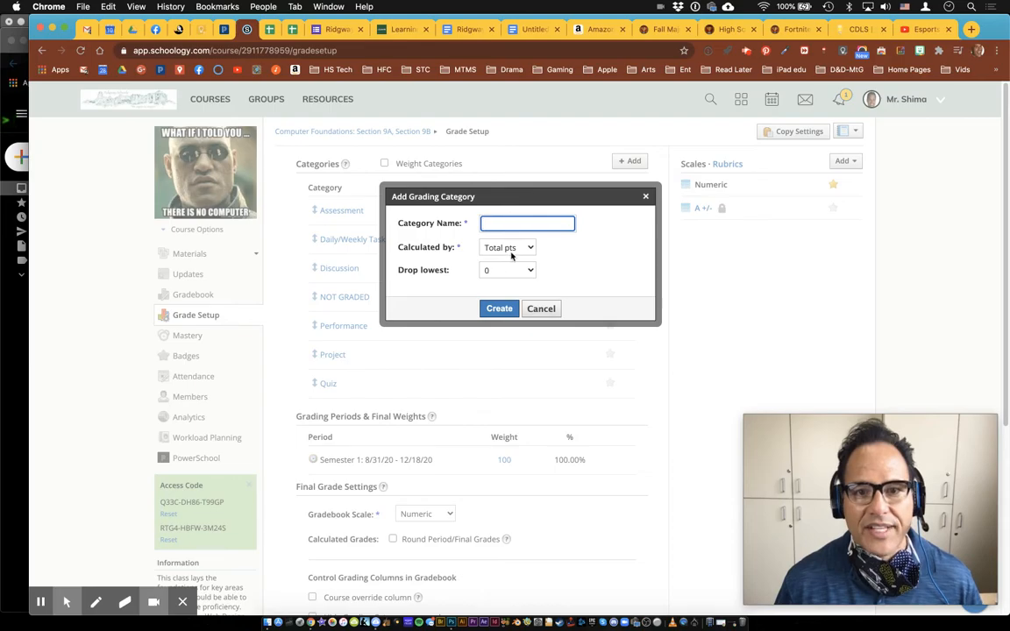
{"action": "key", "text": "F1"}
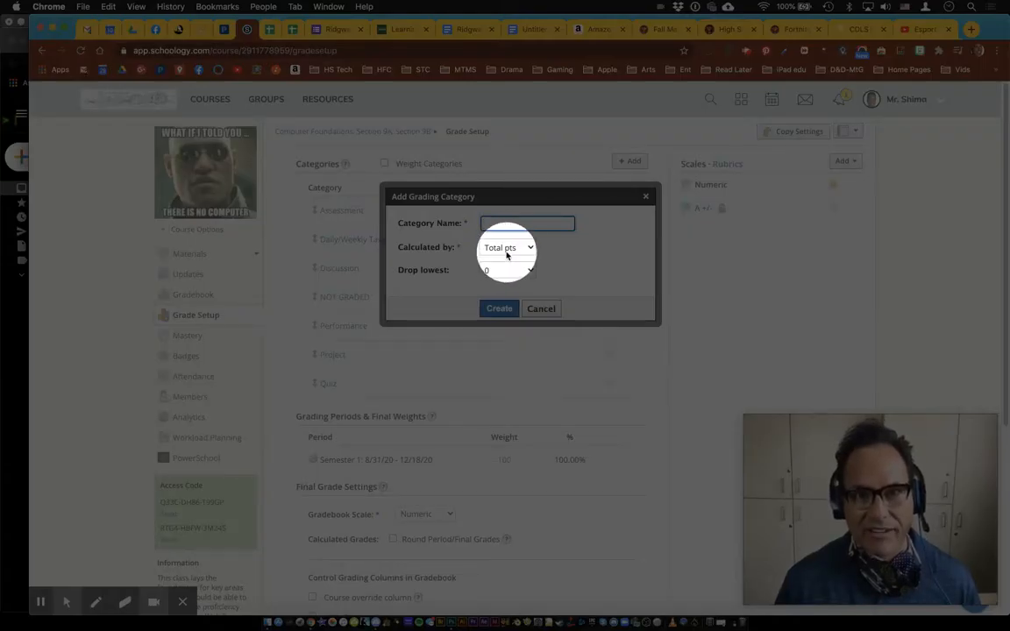
{"action": "key", "text": "F1"}
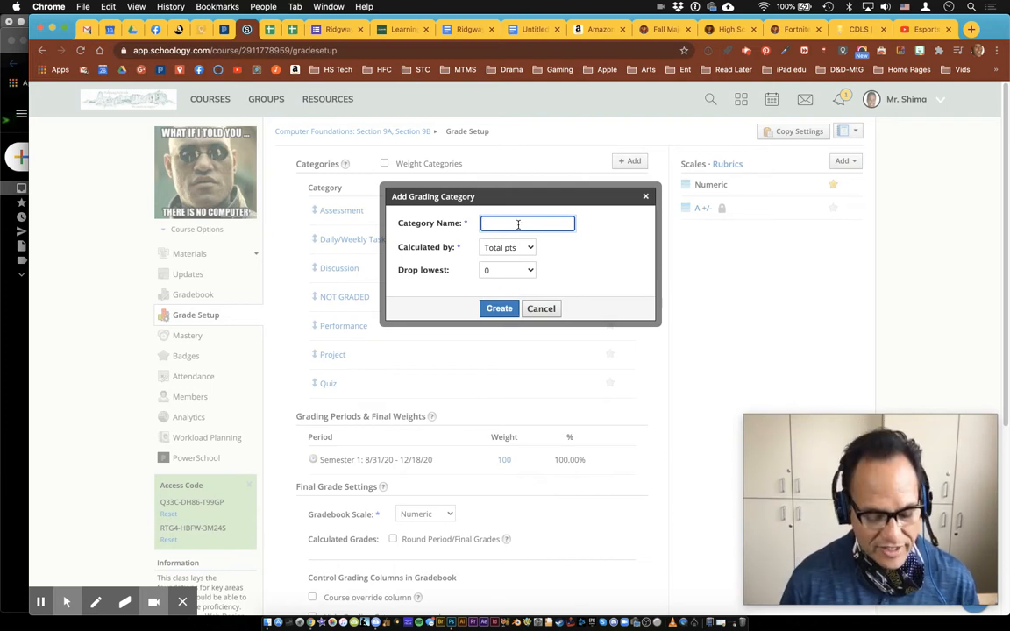
{"action": "type", "text": "TEst "}
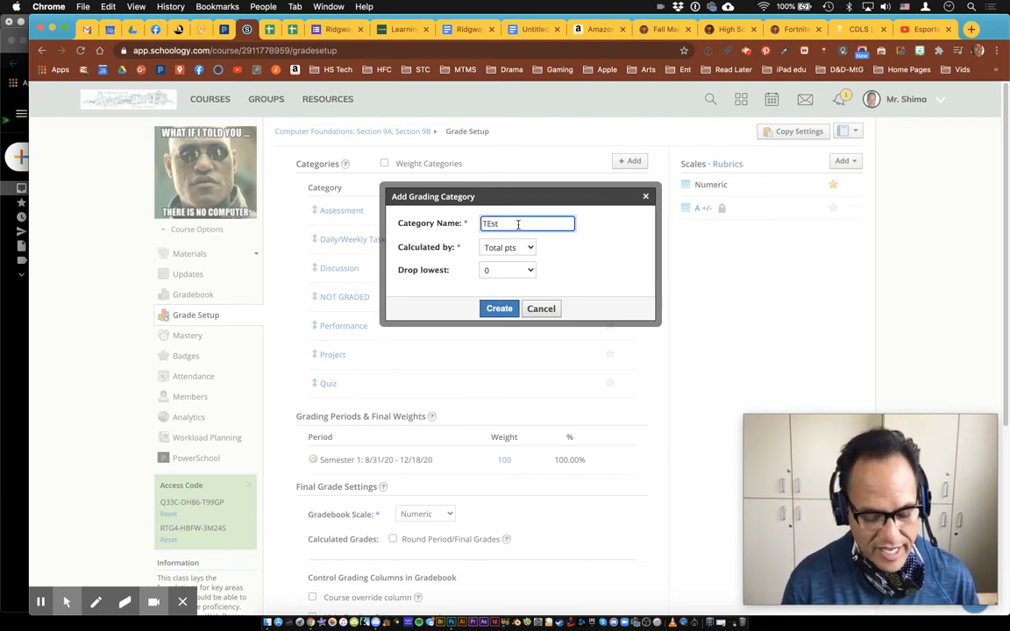
{"action": "type", "text": "Cat"}
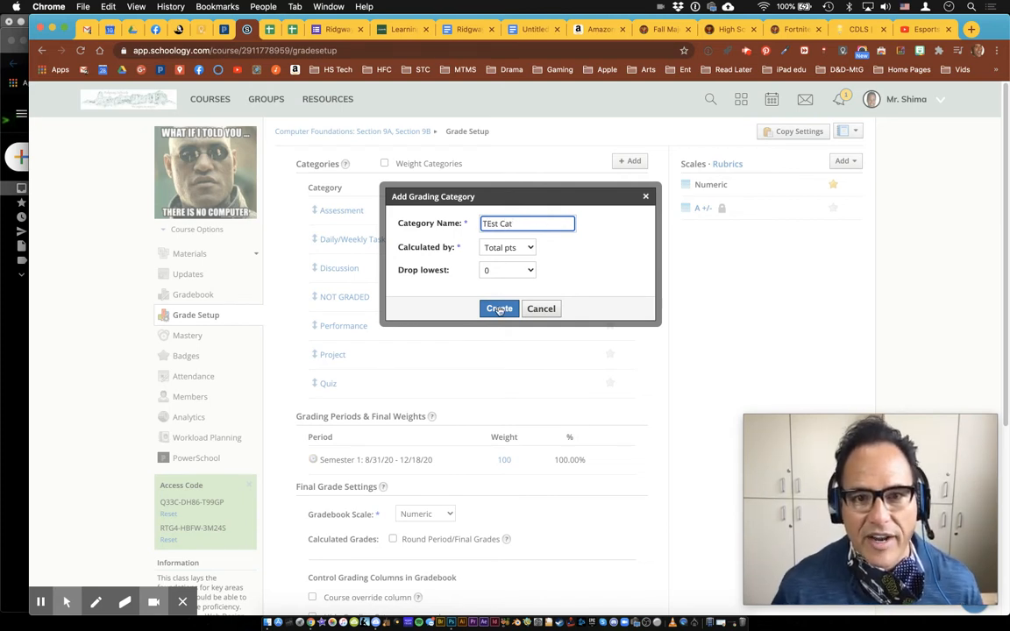
{"action": "left_click", "coordinate": [492, 224]}
{"action": "key", "text": "BackSpace"}
{"action": "type", "text": "e"}
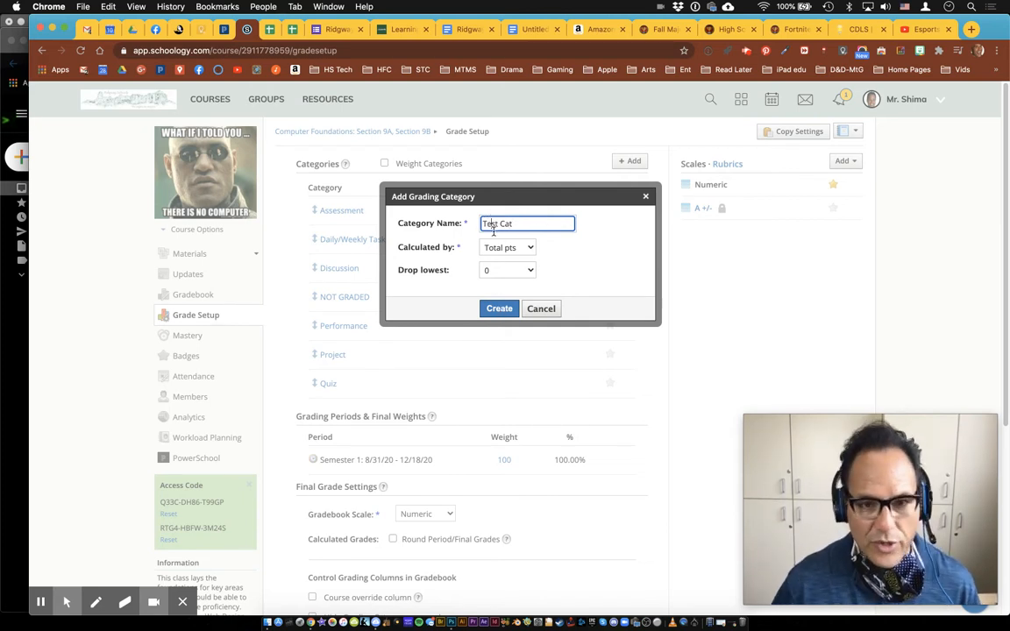
{"action": "left_click", "coordinate": [502, 309]}
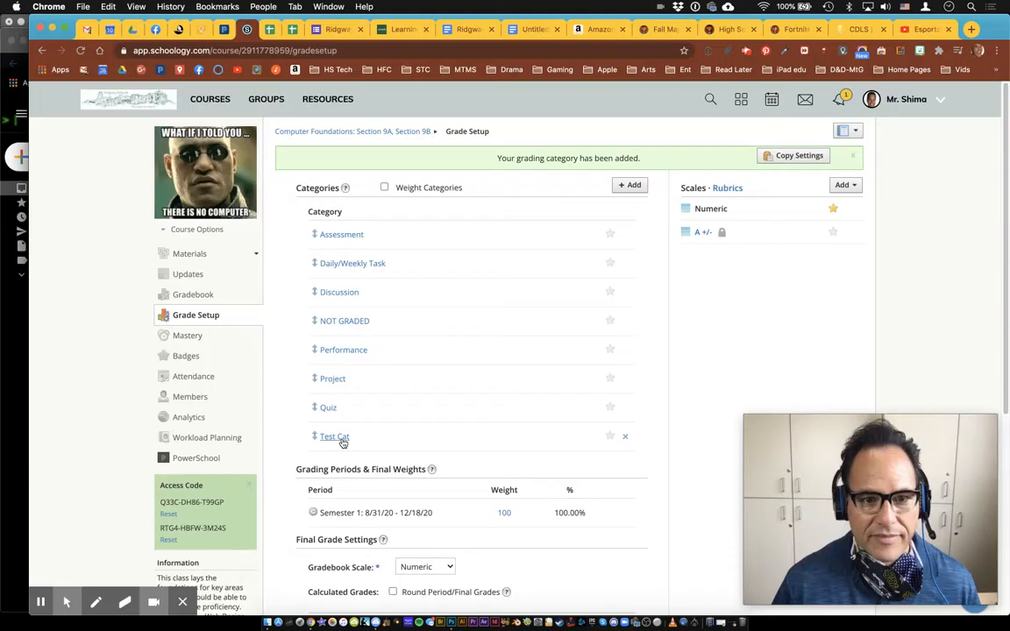
Move Test Cat, leave categories unweighted, and start Copy Settings, saving pending changes
{"action": "mouse_move", "coordinate": [322, 437]}
{"action": "left_mouse_down"}
{"action": "mouse_move", "coordinate": [315, 378]}
{"action": "mouse_move", "coordinate": [320, 444]}
{"action": "left_mouse_up"}
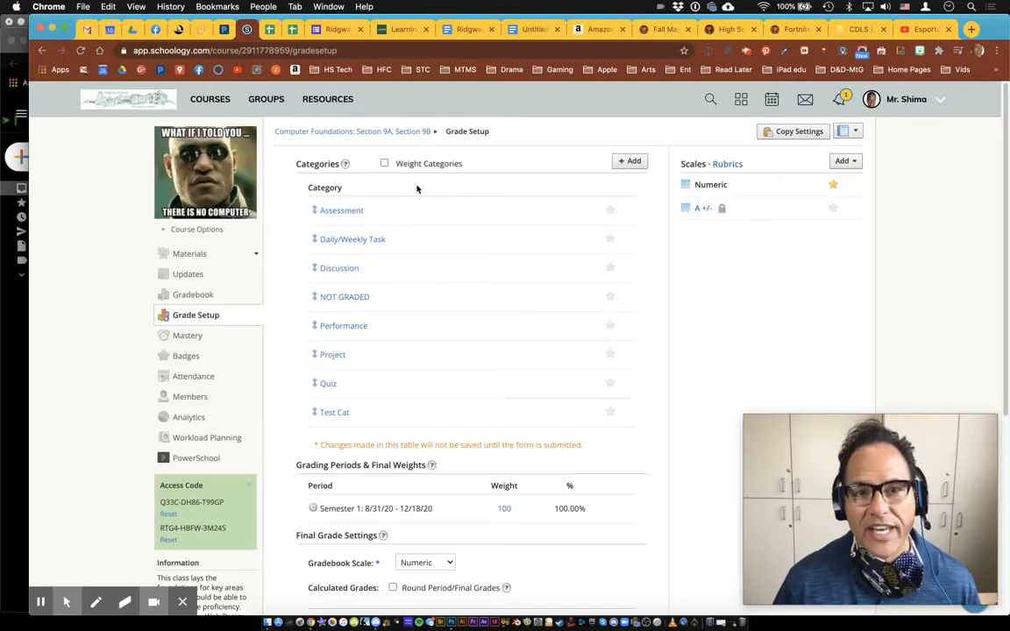
{"action": "left_click", "coordinate": [384, 163]}
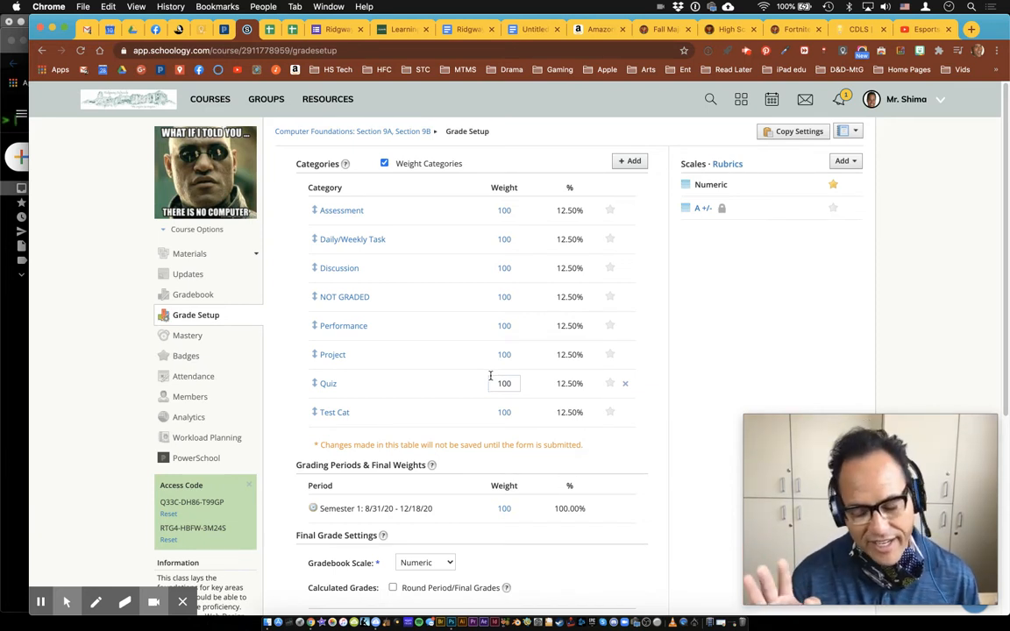
{"action": "left_click", "coordinate": [384, 164]}
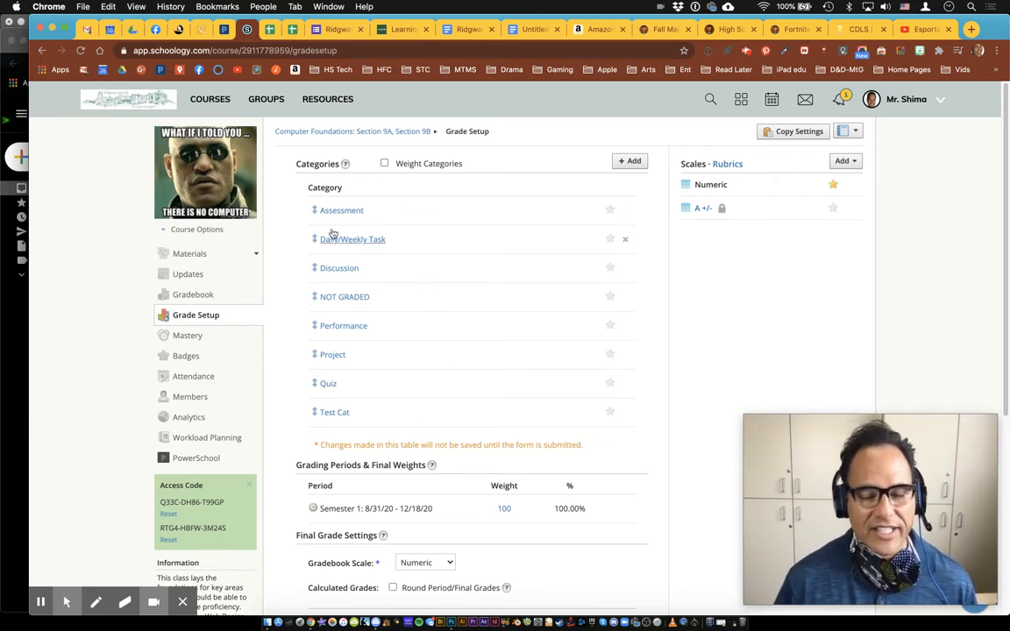
{"action": "left_click", "coordinate": [794, 134]}
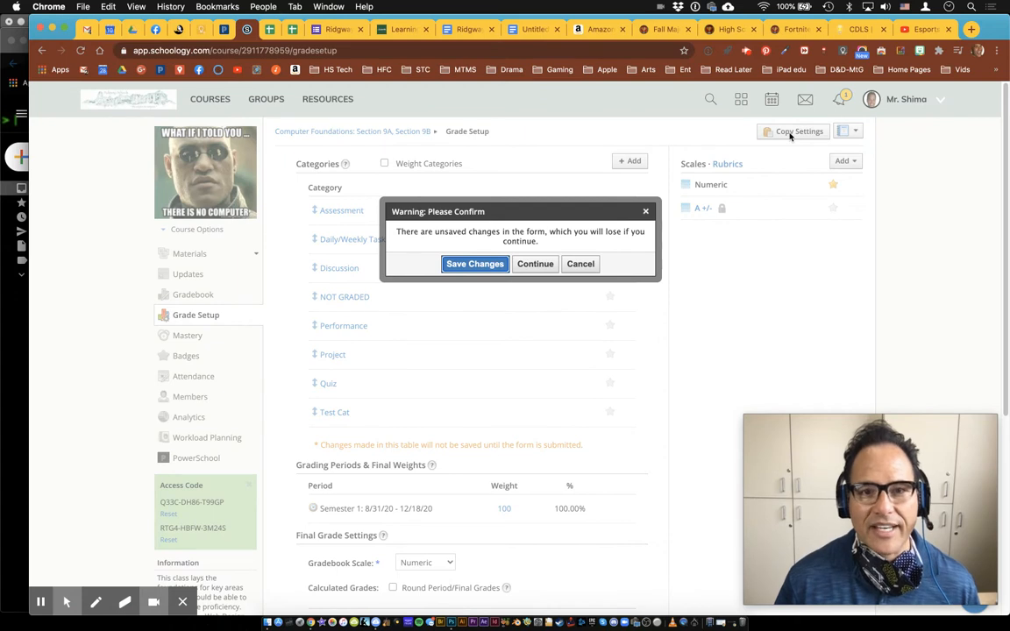
{"action": "left_click", "coordinate": [472, 264]}
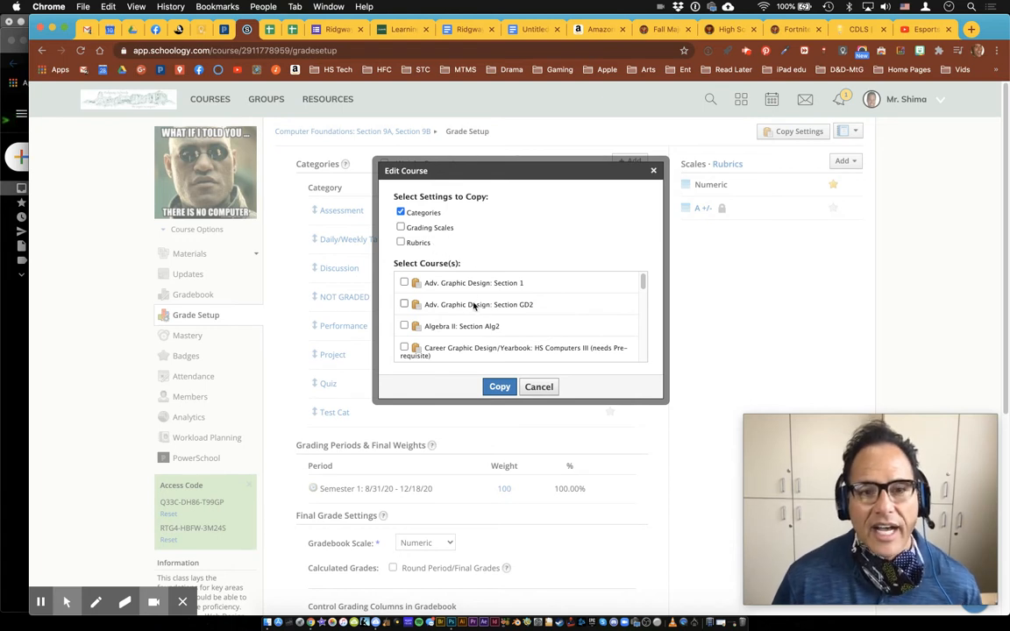
Copy the grading categories to Computers 7: Section 7B, then bring up the course list
{"action": "scroll", "coordinate": [475, 305], "scroll_direction": "down", "scroll_amount": 3}
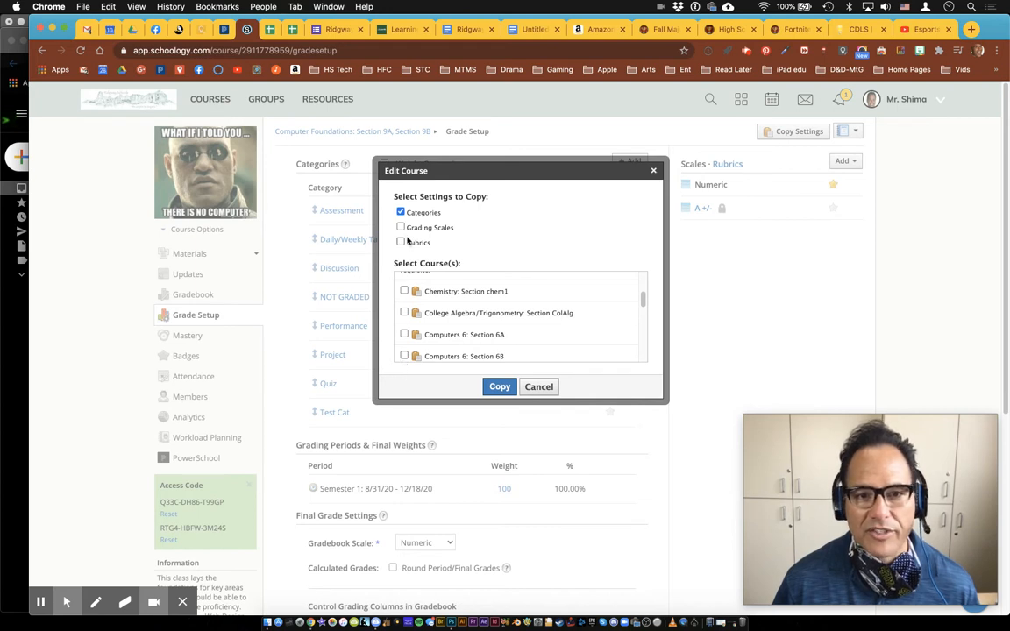
{"action": "scroll", "coordinate": [411, 333], "scroll_direction": "down", "scroll_amount": 3}
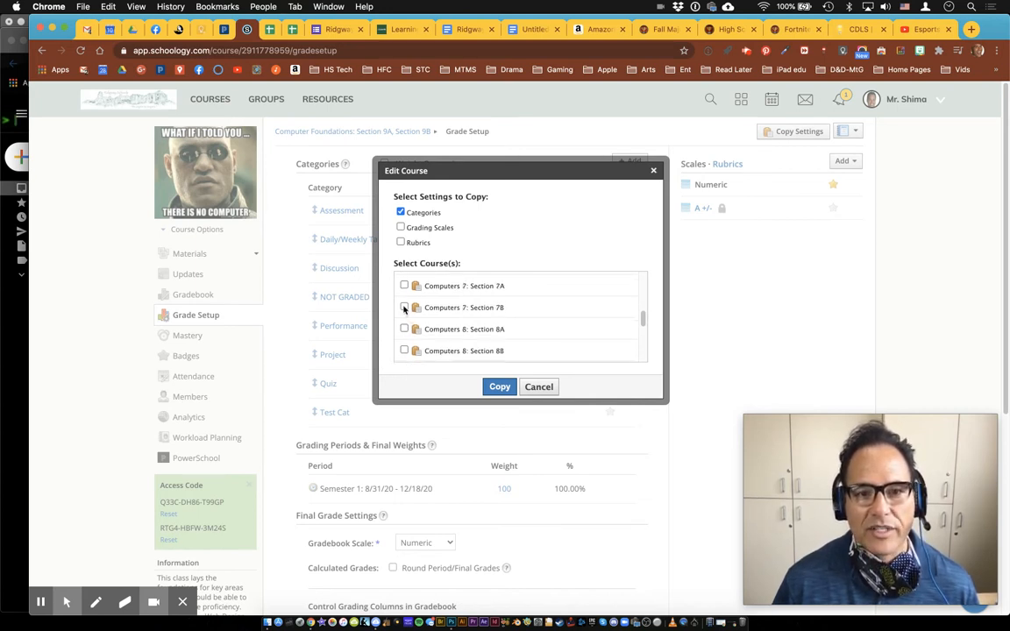
{"action": "left_click", "coordinate": [404, 308]}
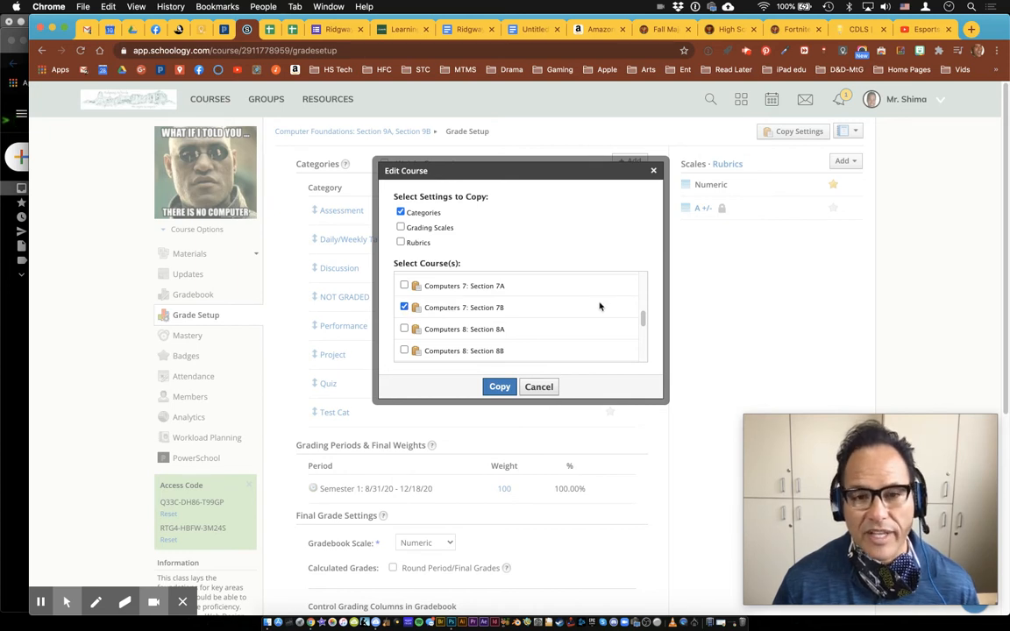
{"action": "left_click", "coordinate": [501, 386]}
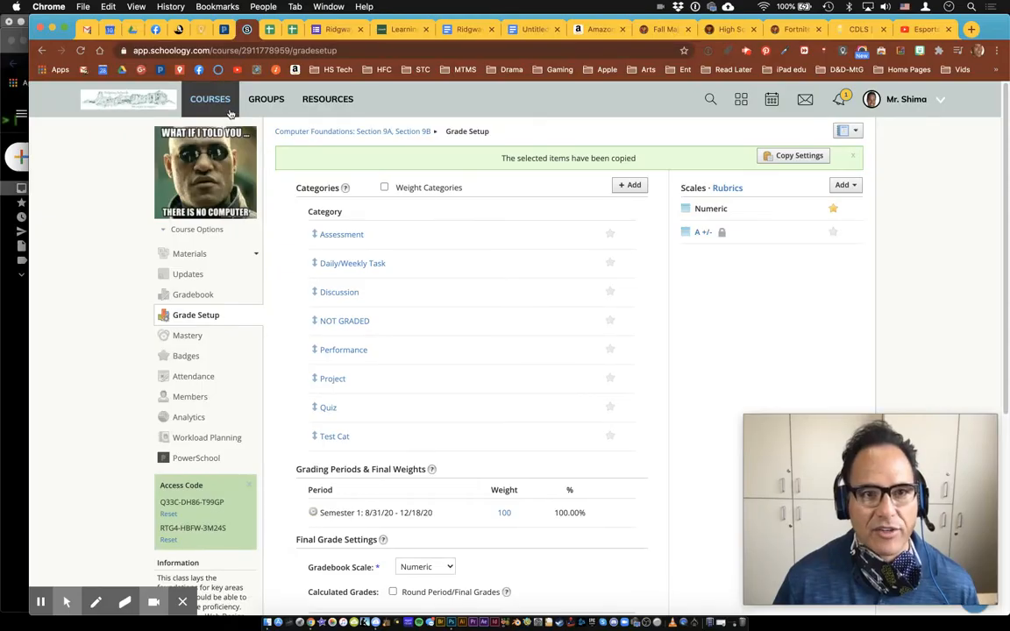
{"action": "left_click", "coordinate": [223, 107]}
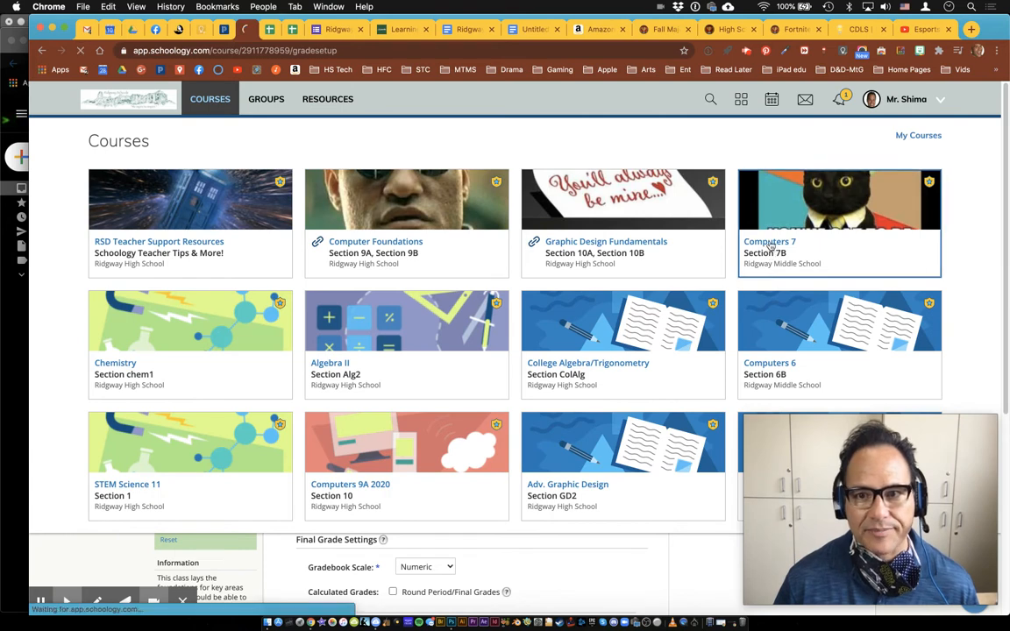
In Computers 7: Section 7B's Grade Setup, delete the duplicate Daily/Weekly Task category
{"action": "left_click", "coordinate": [770, 246]}
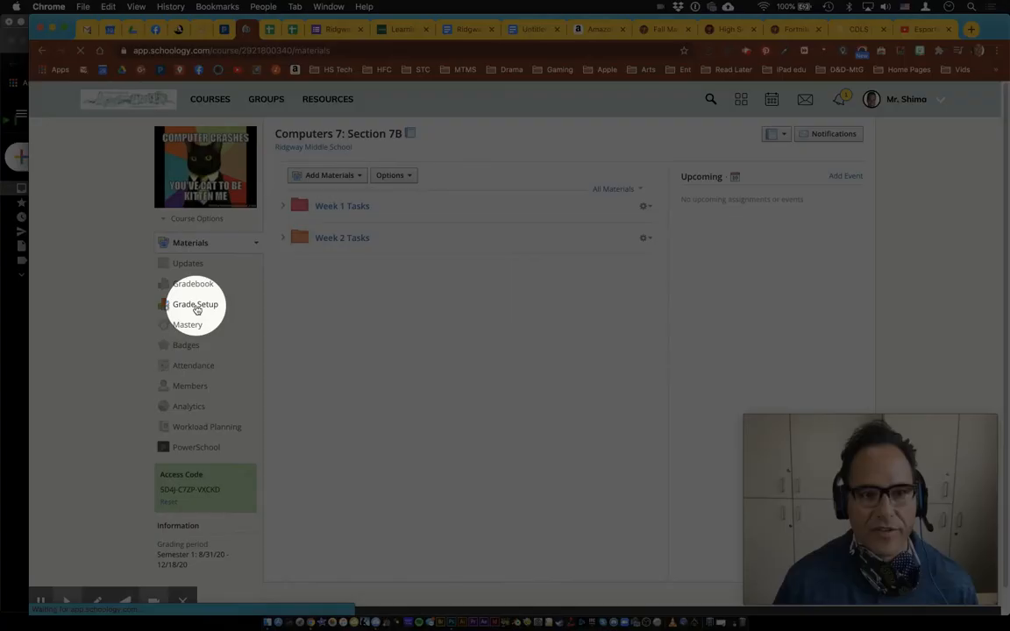
{"action": "left_click", "coordinate": [196, 306]}
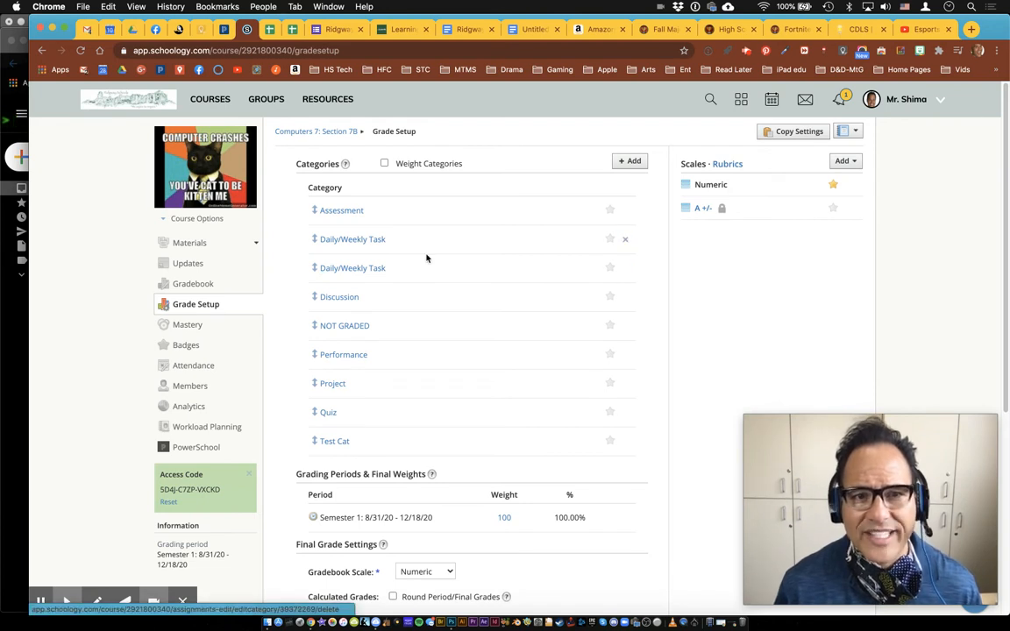
{"action": "left_click", "coordinate": [625, 239]}
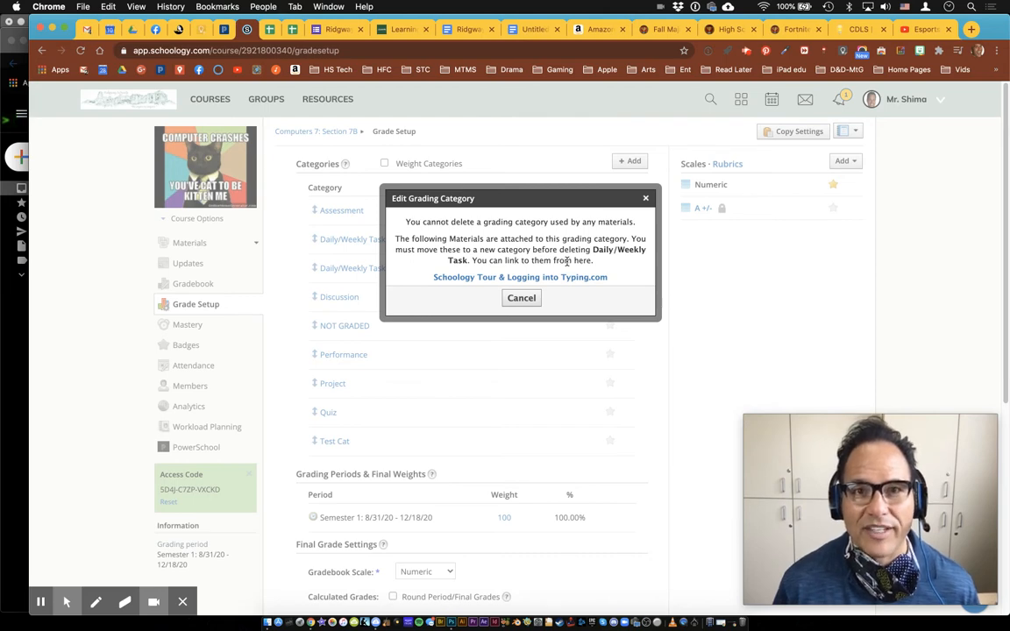
{"action": "left_click", "coordinate": [526, 298]}
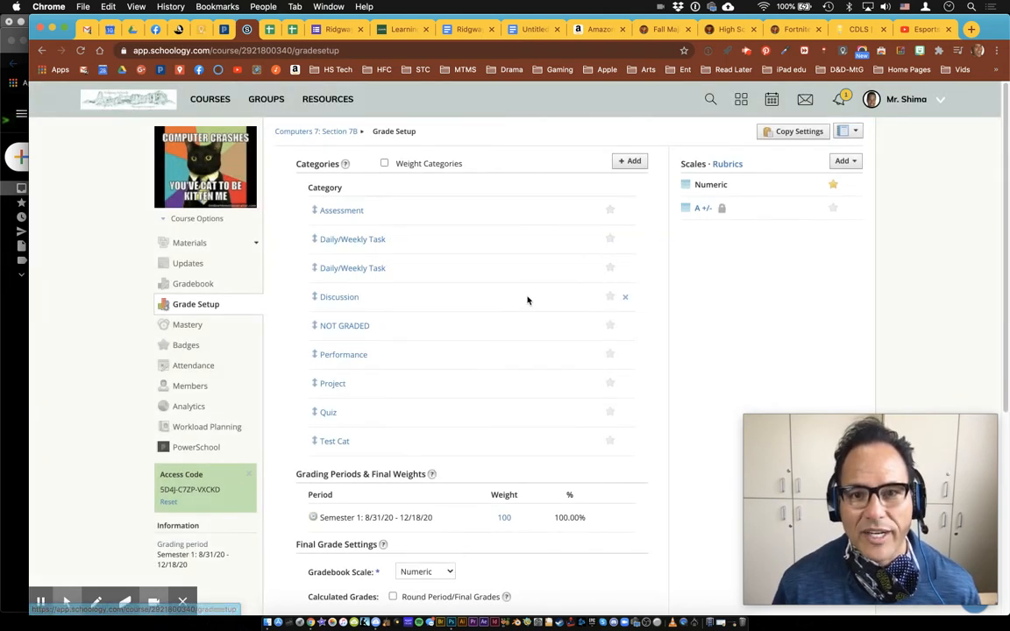
{"action": "left_click", "coordinate": [626, 269]}
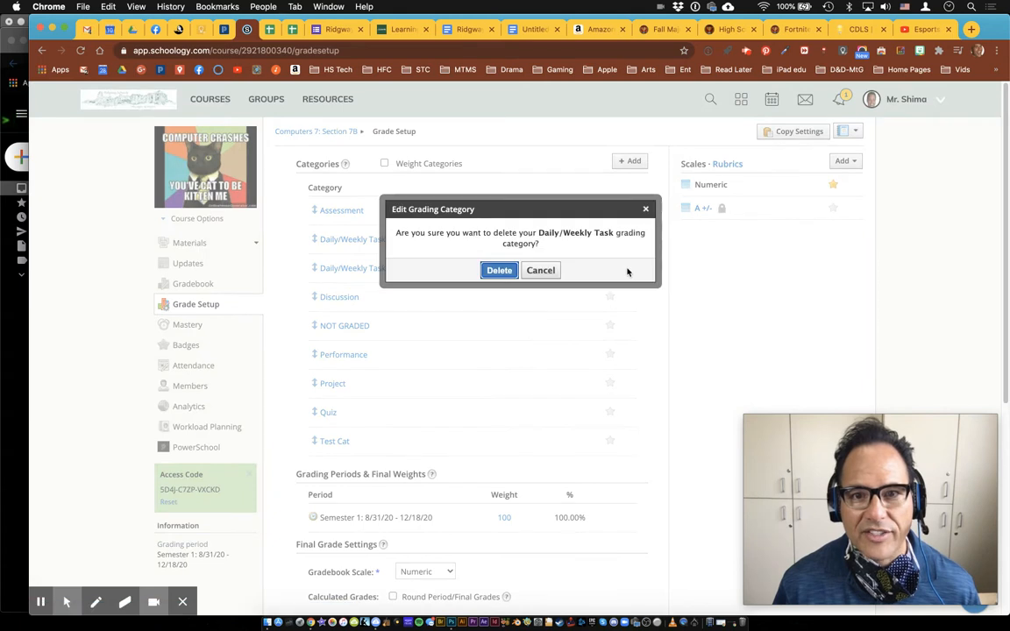
{"action": "left_click", "coordinate": [505, 271]}
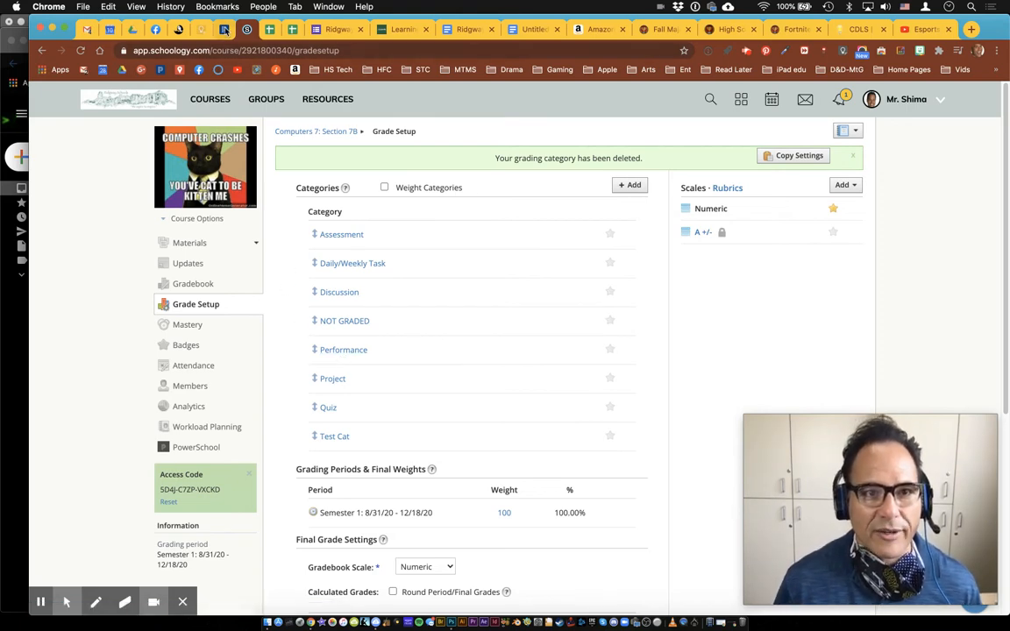
{"action": "left_click", "coordinate": [225, 31]}
Sign back in to PowerTeacher Pro with the account password and open the + Create menu
{"action": "type", "text": "••"}
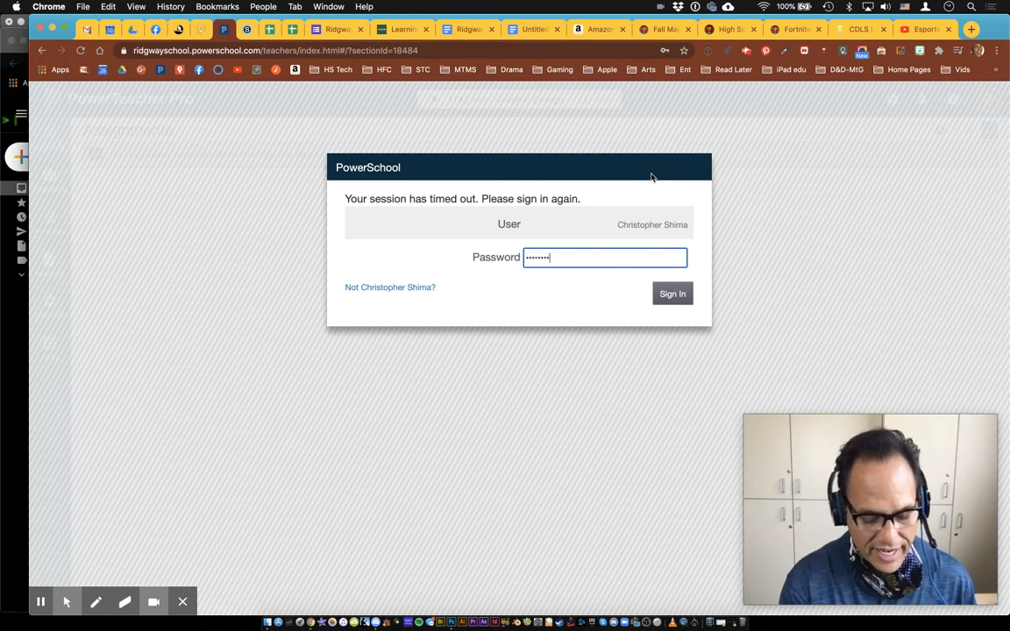
{"action": "key", "text": "Return"}
{"action": "left_click", "coordinate": [557, 219]}
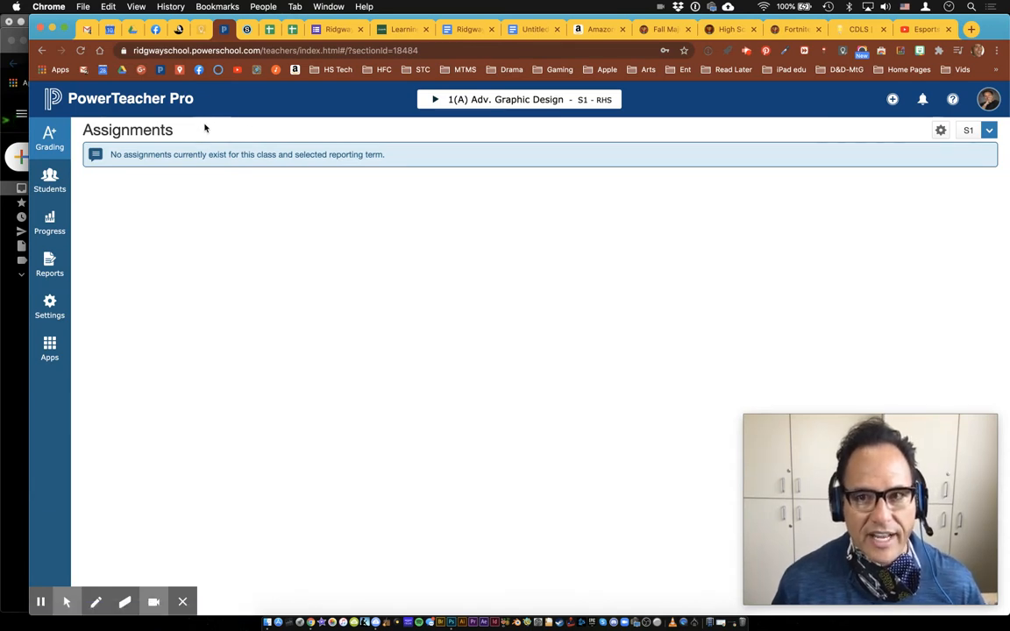
{"action": "key", "text": "F1"}
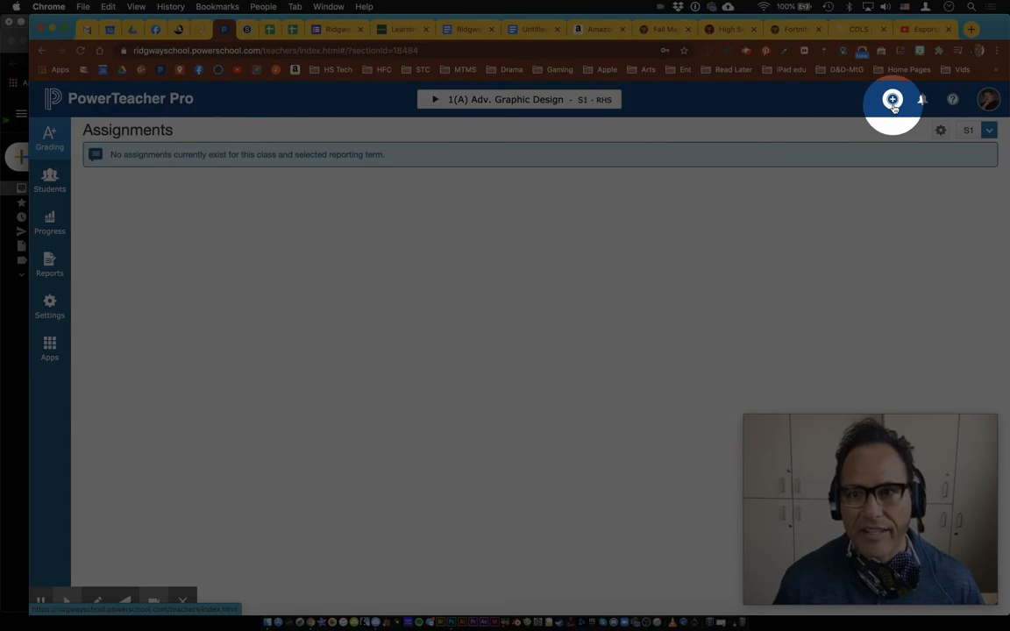
{"action": "left_click", "coordinate": [892, 101]}
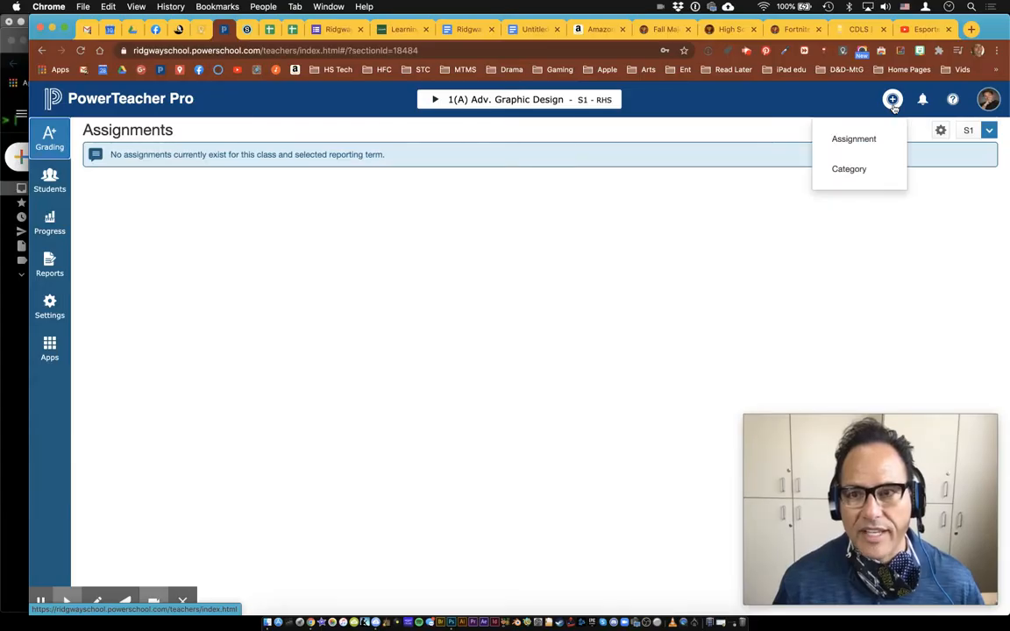
{"action": "key", "text": "F1"}
{"action": "key", "text": "F1"}
Open a blank Create Category form after reviewing all categories and the classes using Discussion
{"action": "left_click", "coordinate": [852, 171]}
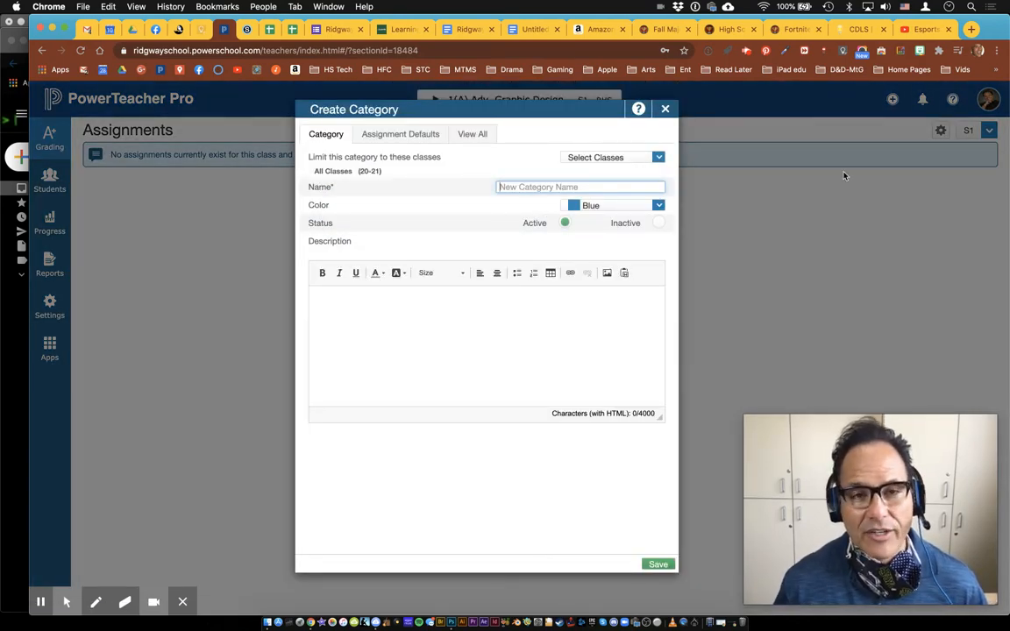
{"action": "key", "text": "F1"}
{"action": "left_click", "coordinate": [476, 137]}
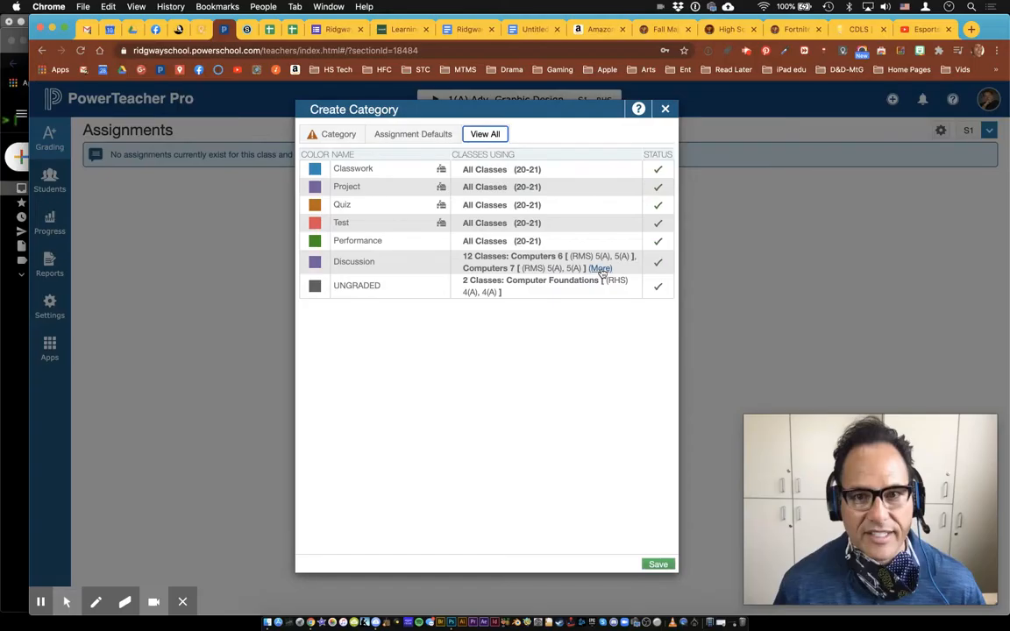
{"action": "left_click", "coordinate": [601, 270]}
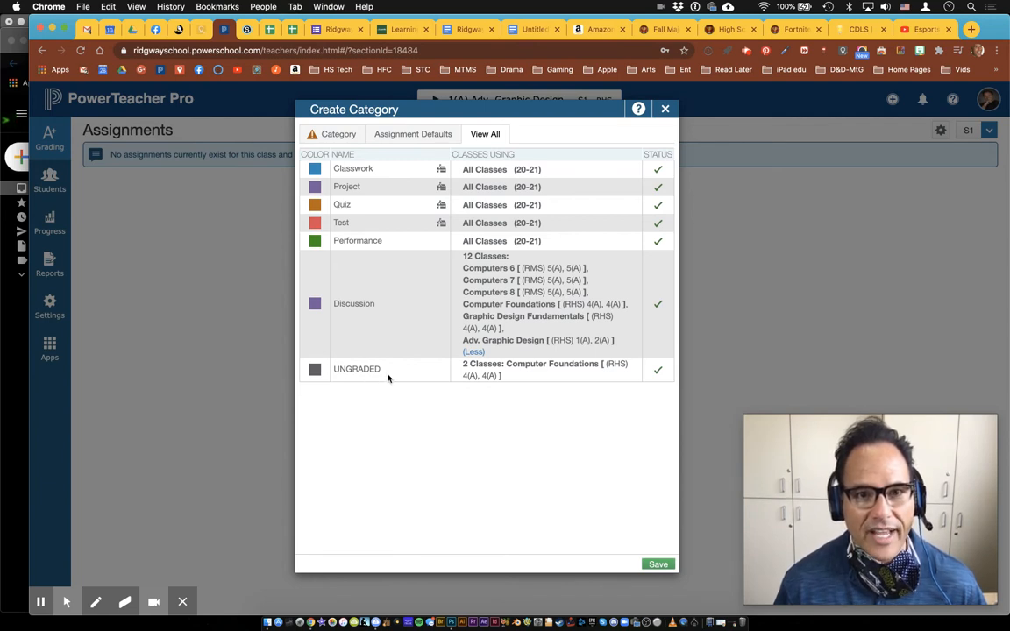
{"action": "left_click", "coordinate": [340, 136]}
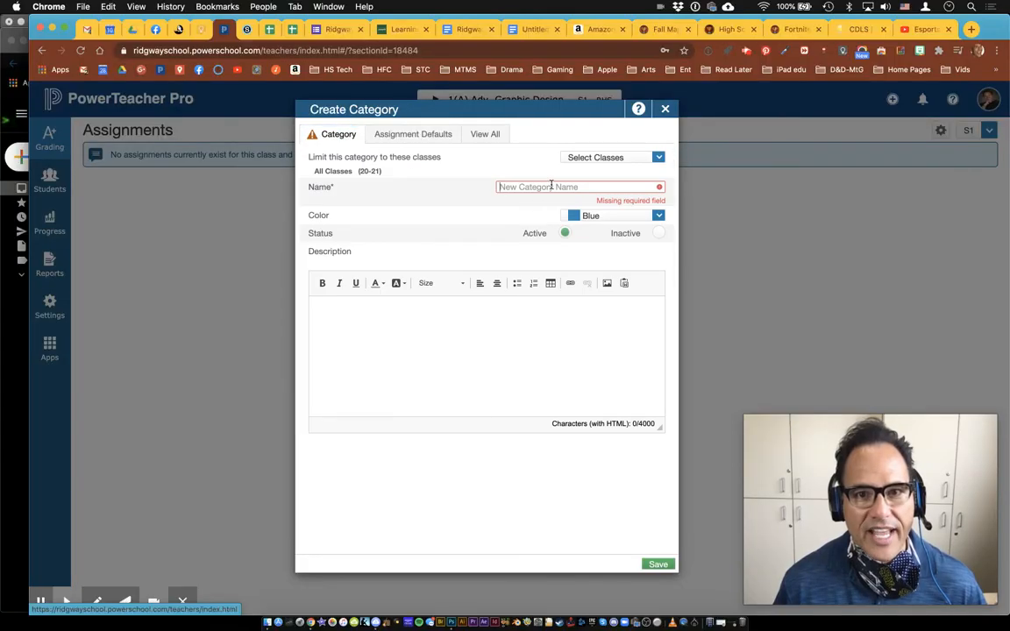
Name the new category 'Test Cat' and set its colour to Purple
{"action": "left_click", "coordinate": [552, 186]}
{"action": "type", "text": "Te"}
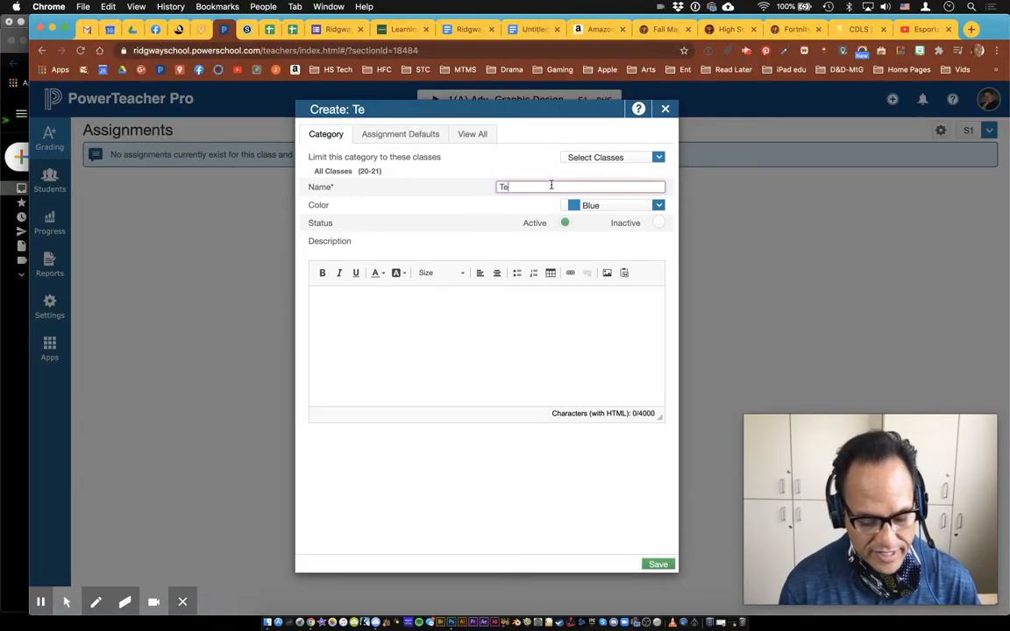
{"action": "type", "text": "st Cat"}
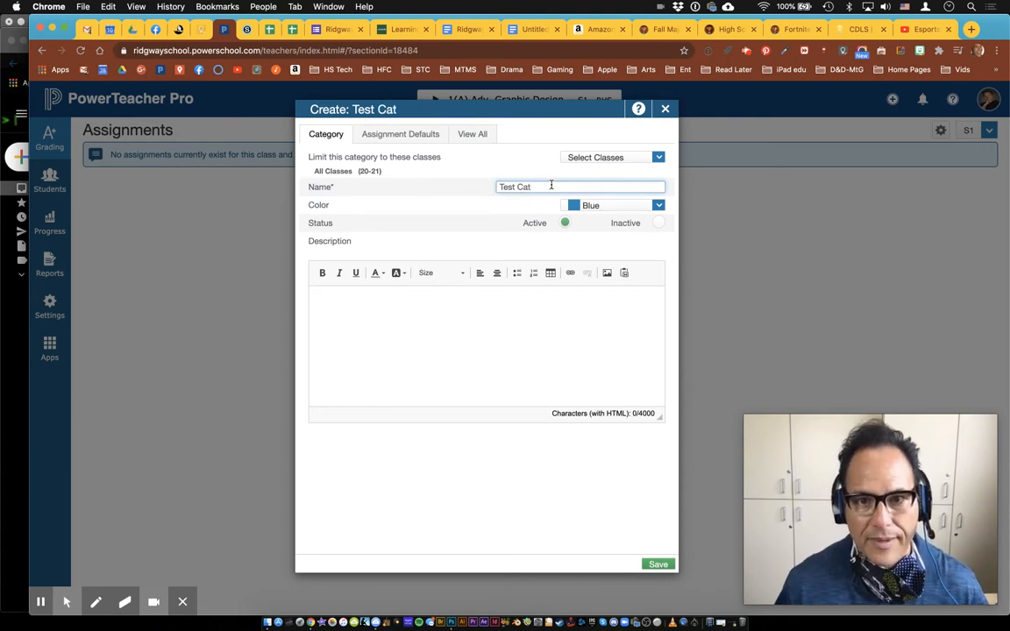
{"action": "left_click", "coordinate": [659, 206]}
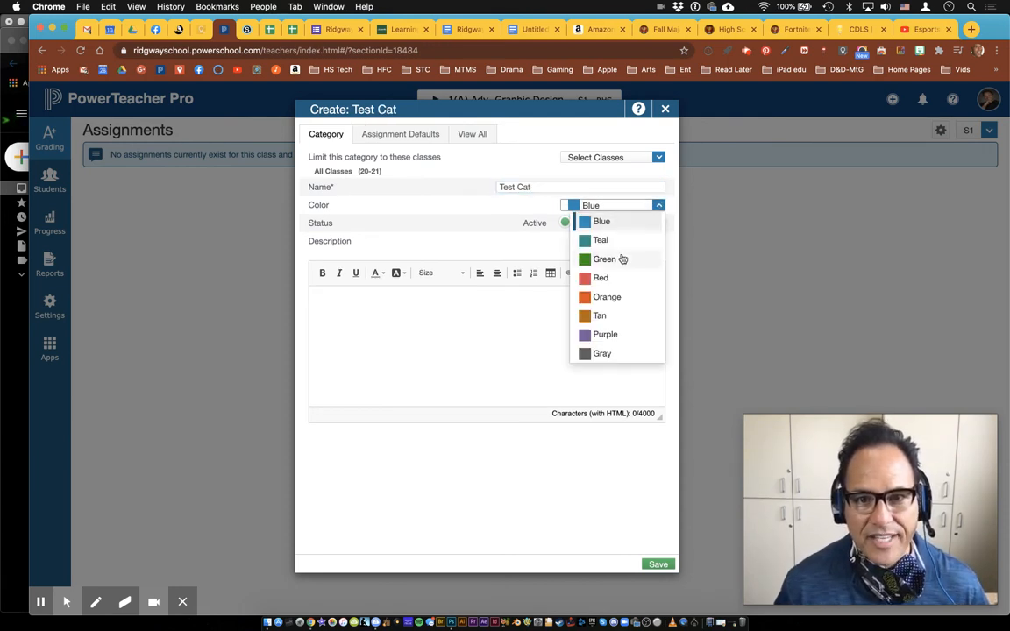
{"action": "left_click", "coordinate": [603, 335]}
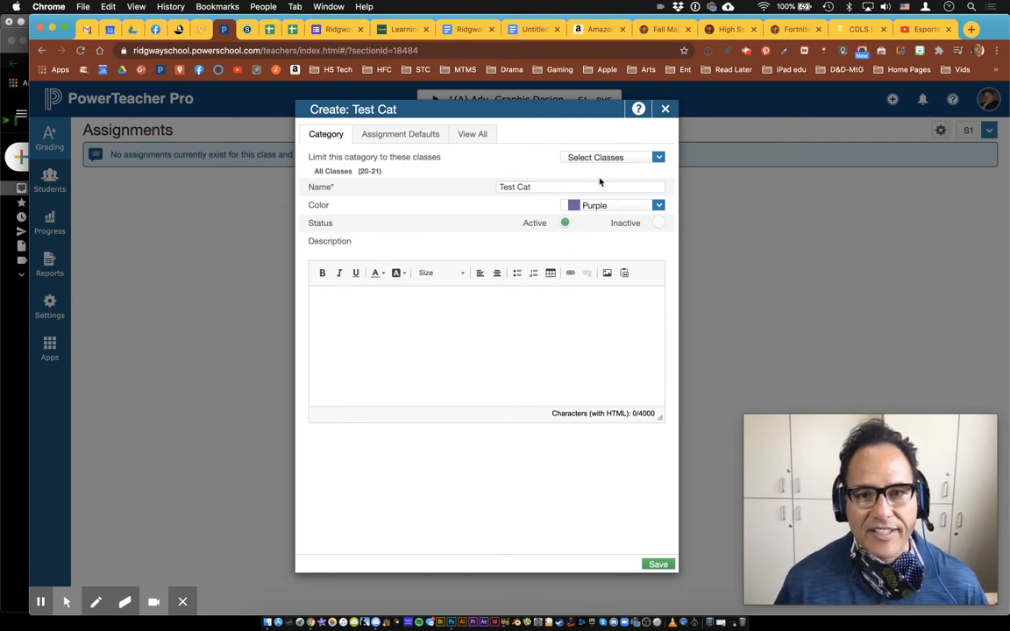
Limit it to both 4(A) Computer Foundations and both 5(A) Computers 7 classes, then save
{"action": "left_click", "coordinate": [660, 159]}
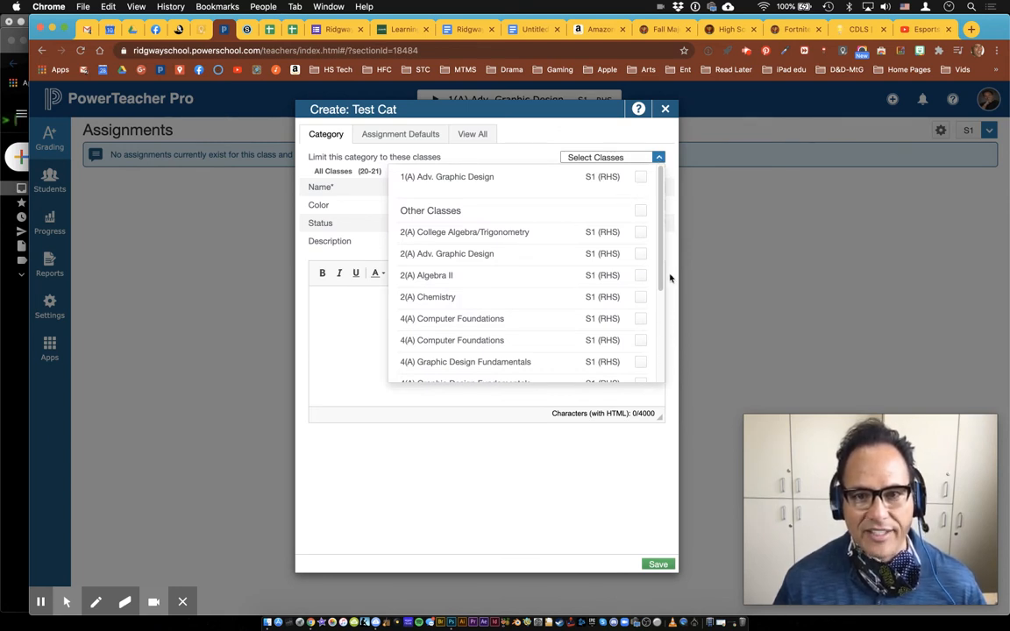
{"action": "left_click_drag", "start_coordinate": [660, 261], "coordinate": [661, 314]}
{"action": "left_click", "coordinate": [640, 235]}
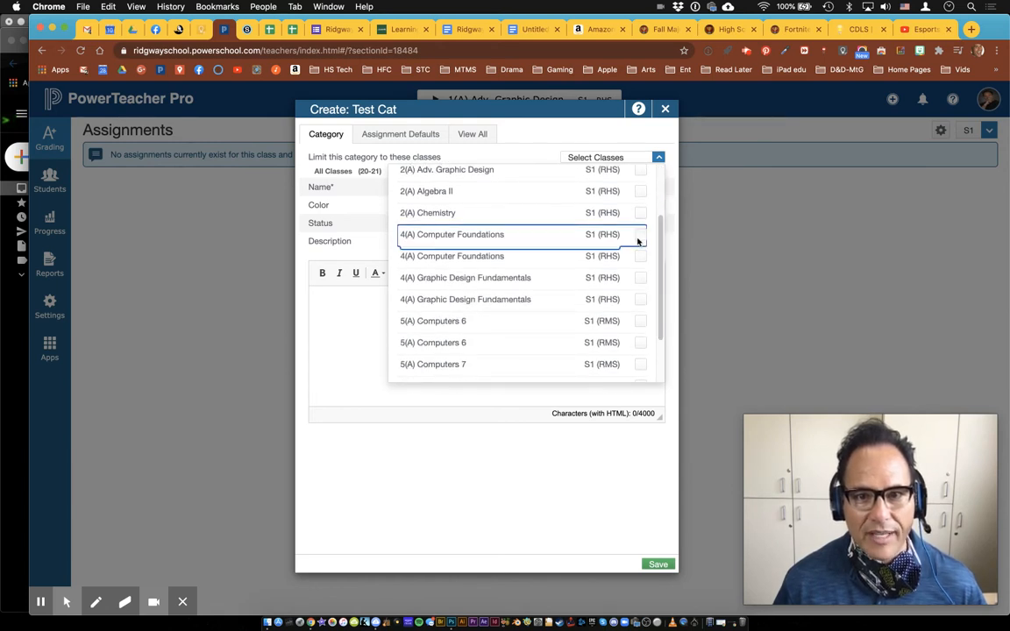
{"action": "left_click", "coordinate": [640, 256]}
{"action": "scroll", "coordinate": [644, 309], "scroll_direction": "down", "scroll_amount": 1}
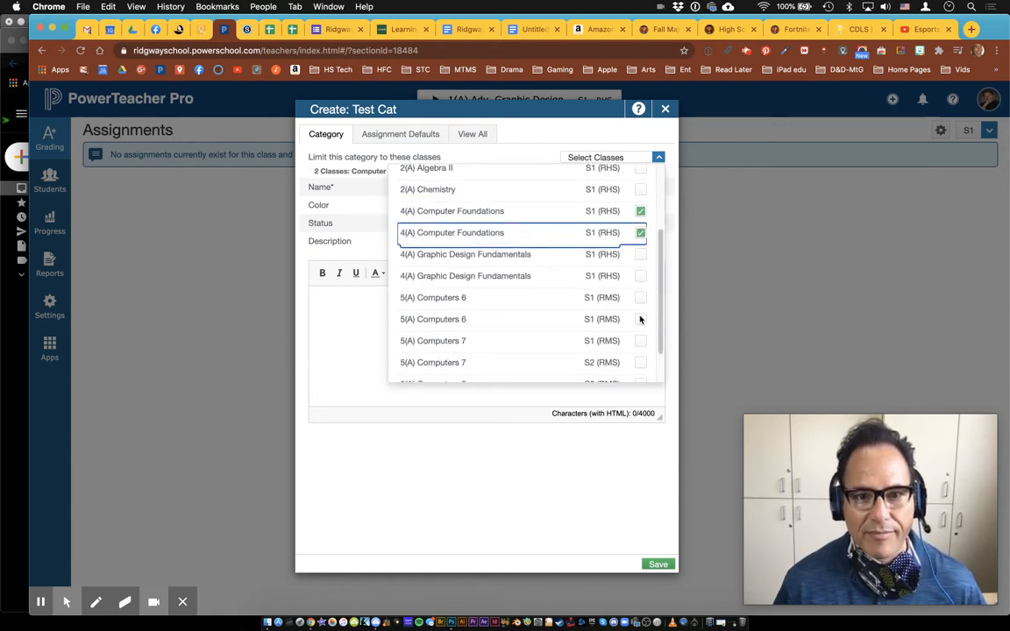
{"action": "left_click", "coordinate": [641, 342]}
{"action": "left_click", "coordinate": [640, 364]}
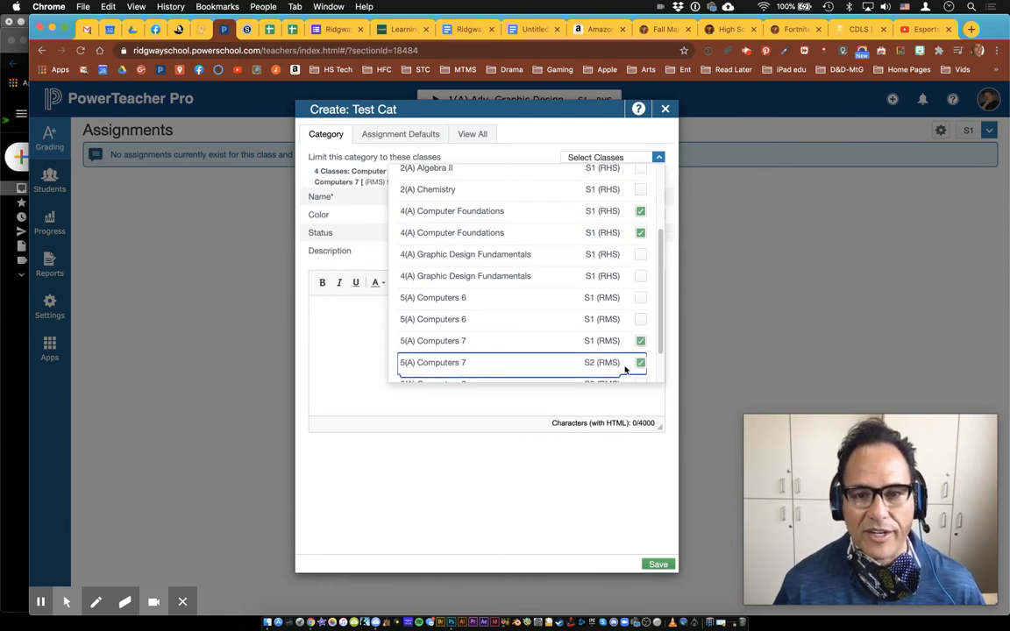
{"action": "left_click", "coordinate": [330, 208]}
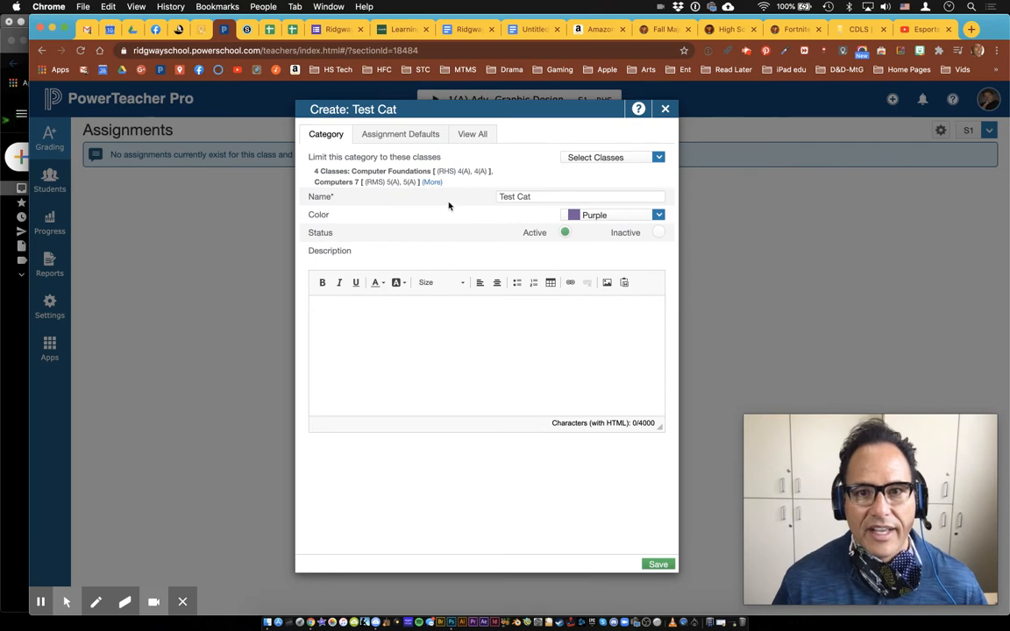
{"action": "key", "text": "F1"}
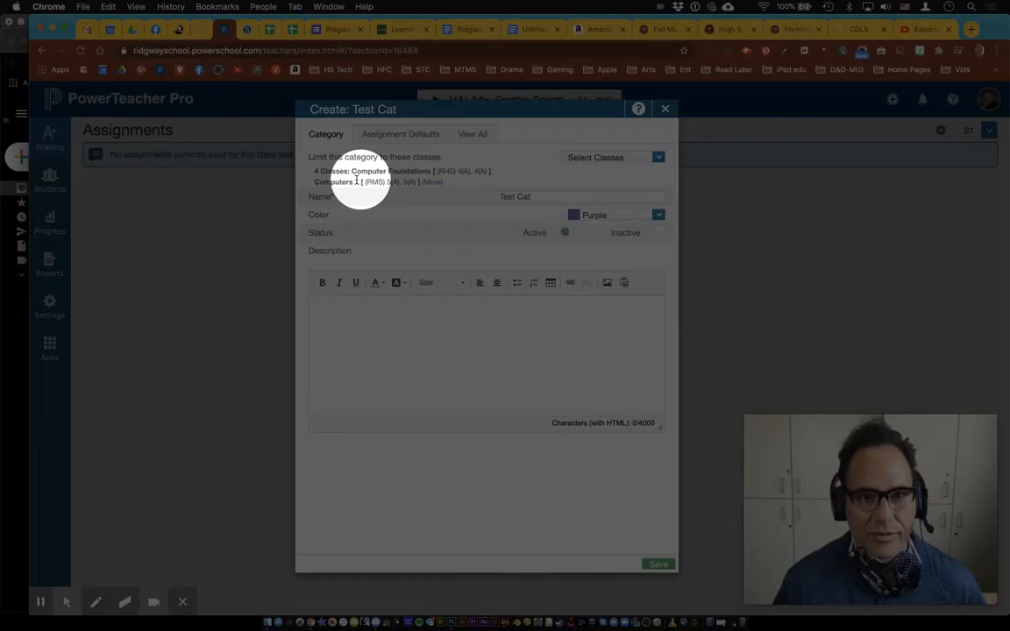
{"action": "key", "text": "F1"}
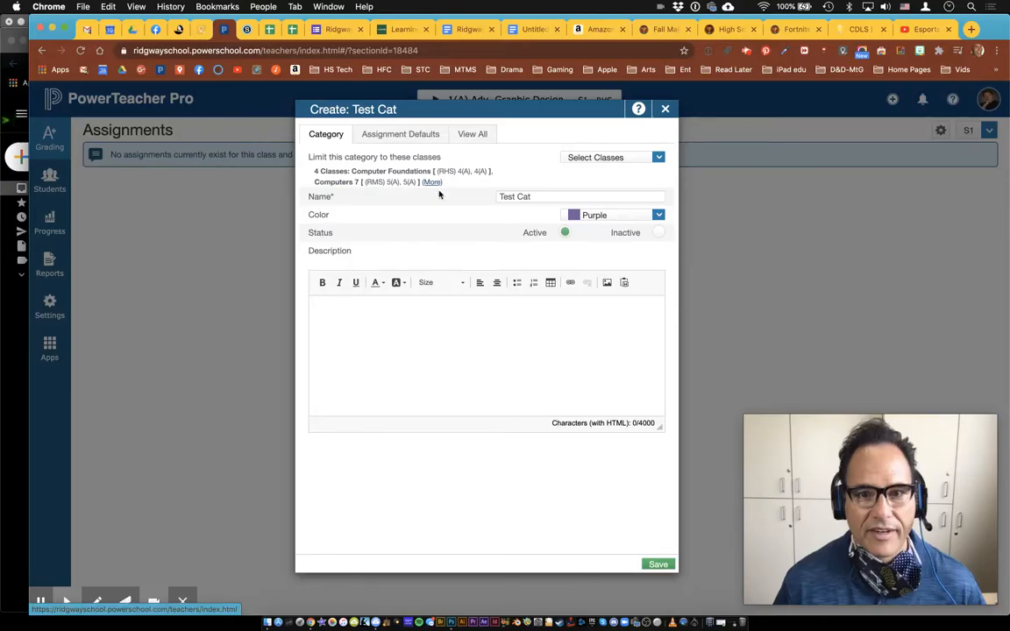
{"action": "left_click", "coordinate": [661, 565]}
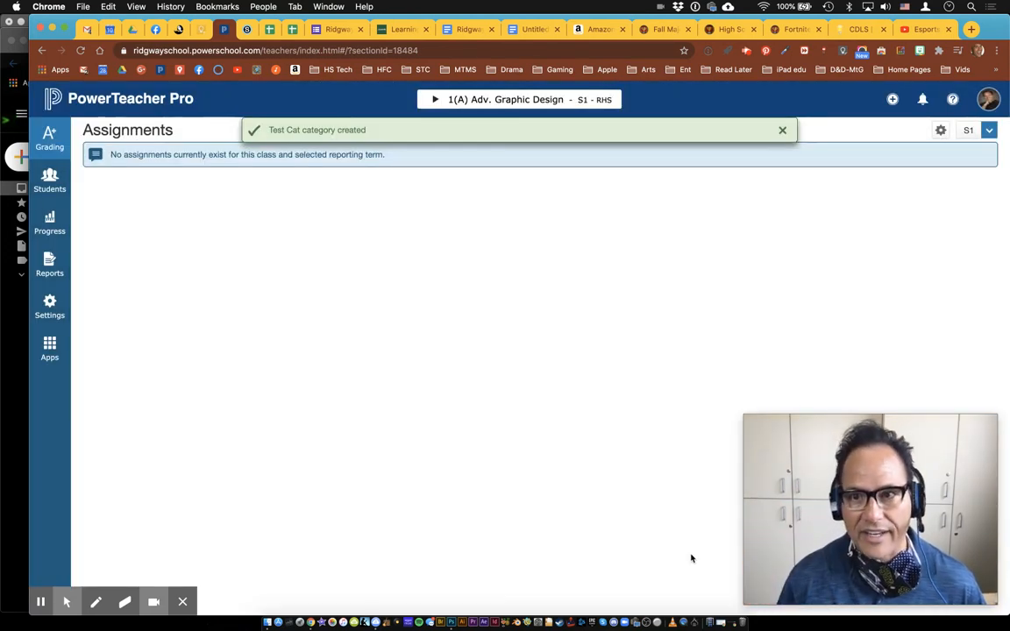
Verify Test Cat is in PowerTeacher Pro's category list, then return to Schoology's Section 7B Grade Setup
{"action": "left_click", "coordinate": [893, 99]}
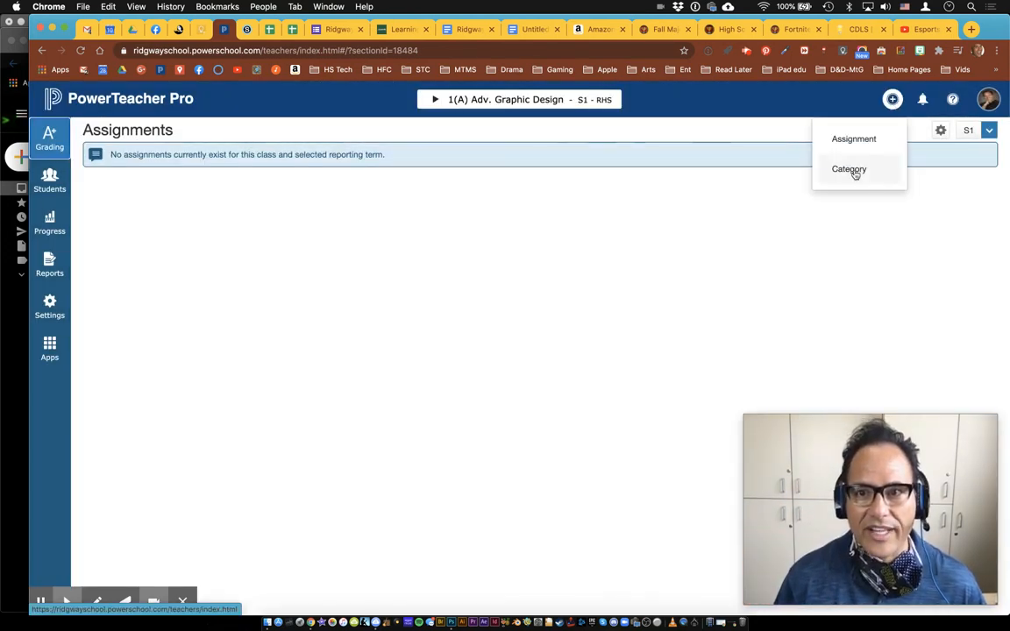
{"action": "left_click_drag", "start_coordinate": [853, 171], "coordinate": [853, 173]}
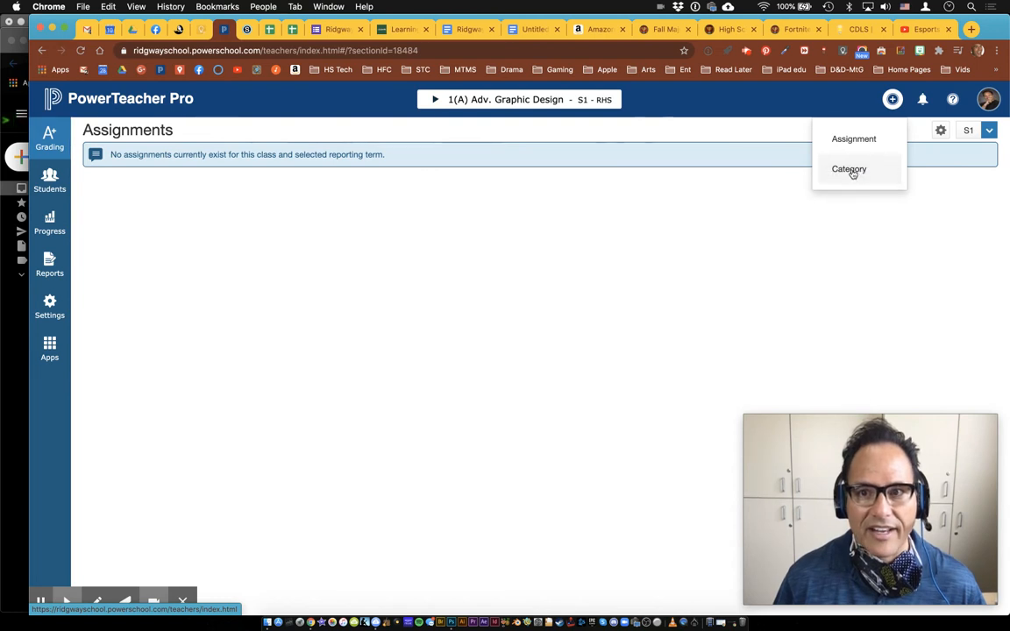
{"action": "left_click", "coordinate": [851, 172]}
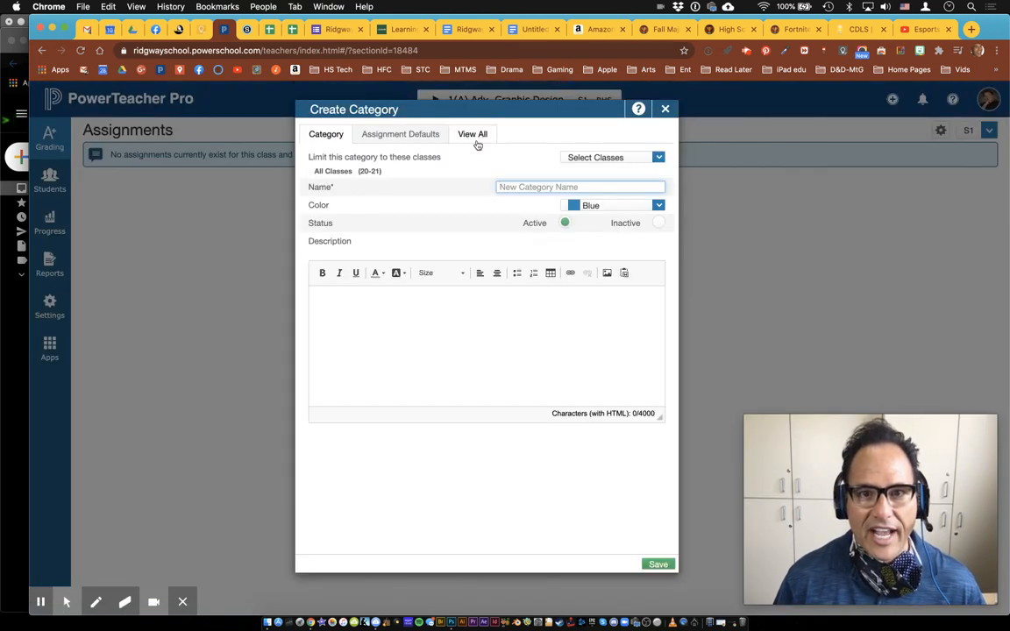
{"action": "left_click", "coordinate": [480, 140]}
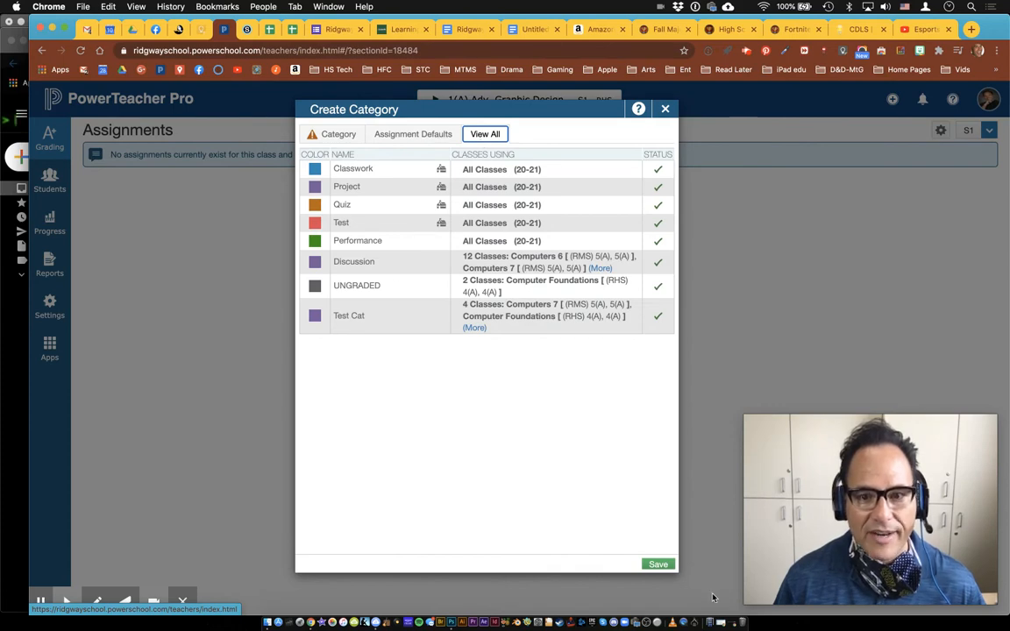
{"action": "left_click", "coordinate": [657, 564]}
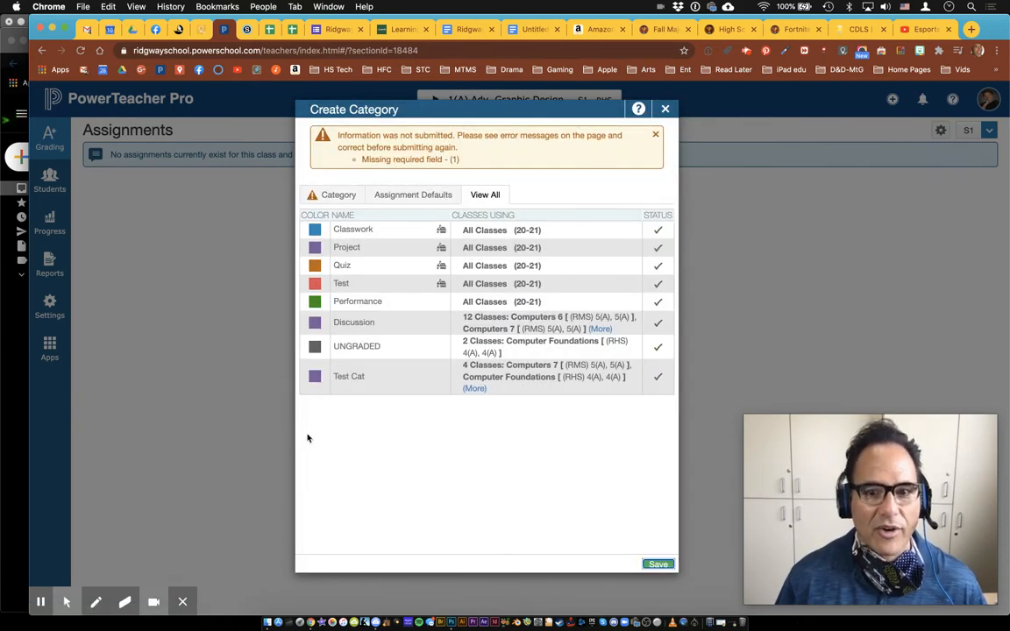
{"action": "left_click", "coordinate": [664, 110]}
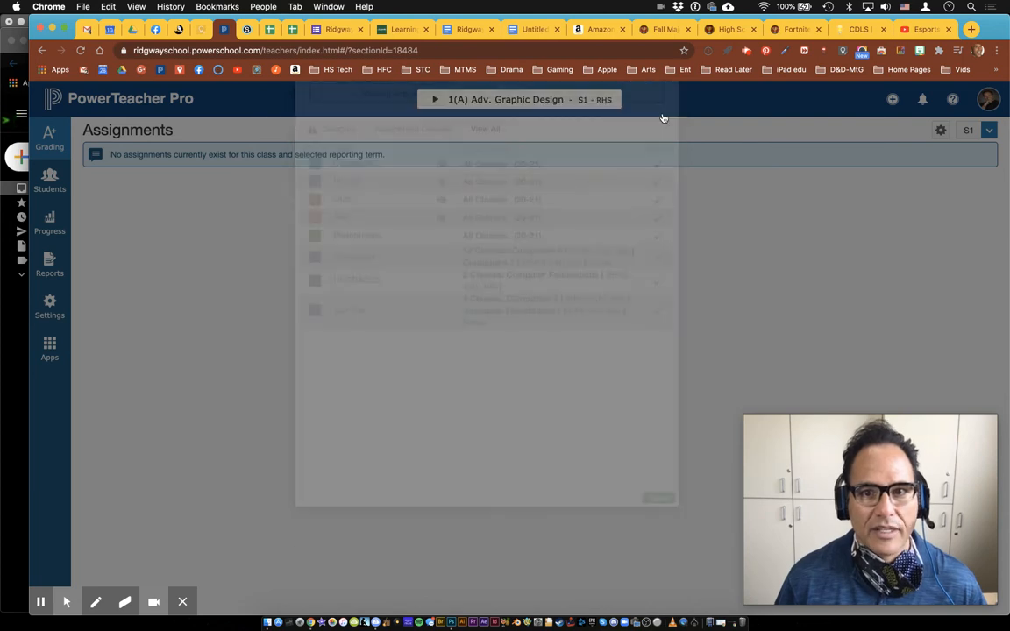
{"action": "left_click", "coordinate": [247, 30]}
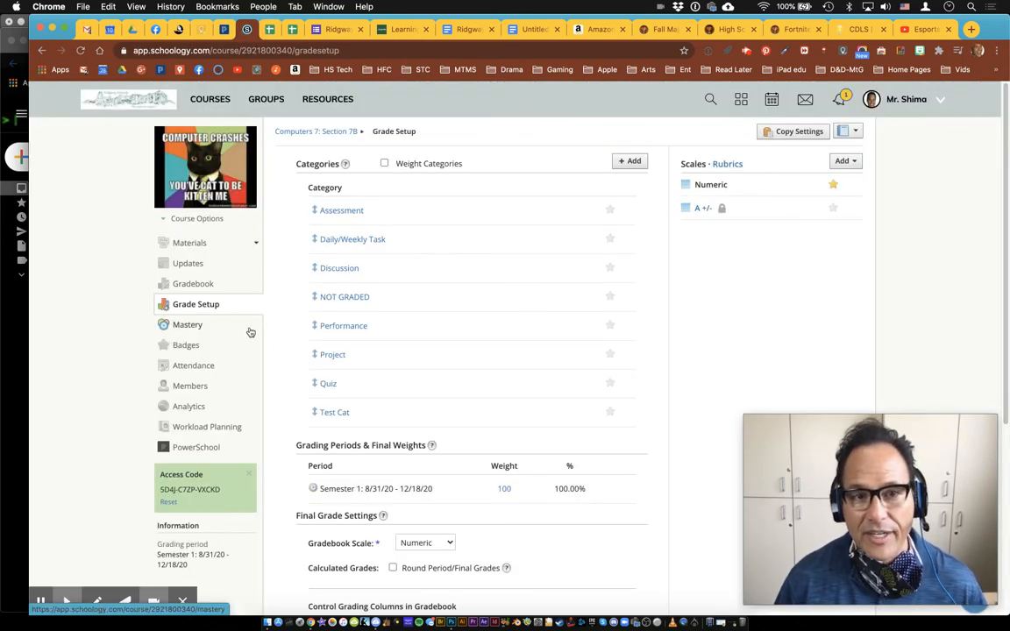
Open Section 7B's PowerSchool sync page and its Configuration tab of category mappings
{"action": "left_click", "coordinate": [190, 448]}
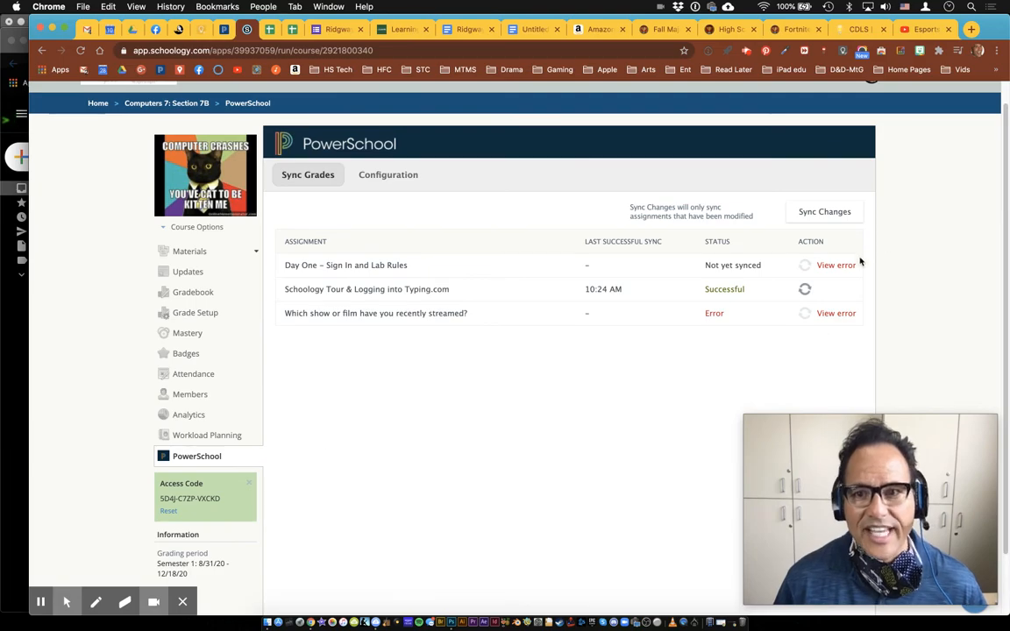
{"action": "key", "text": "F1"}
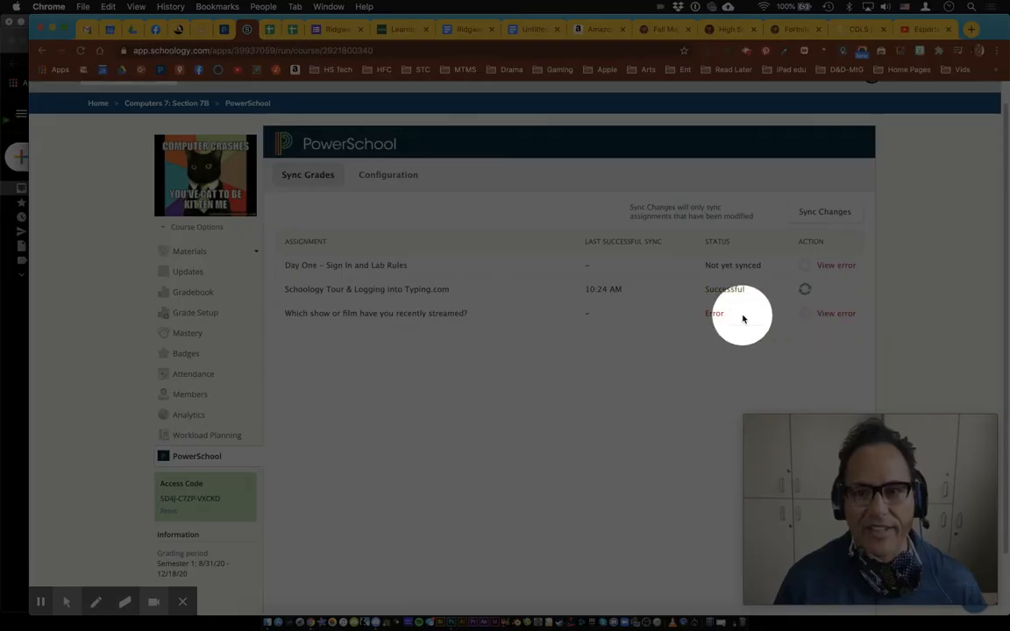
{"action": "key", "text": "alt+f"}
{"action": "mouse_move", "coordinate": [840, 317]}
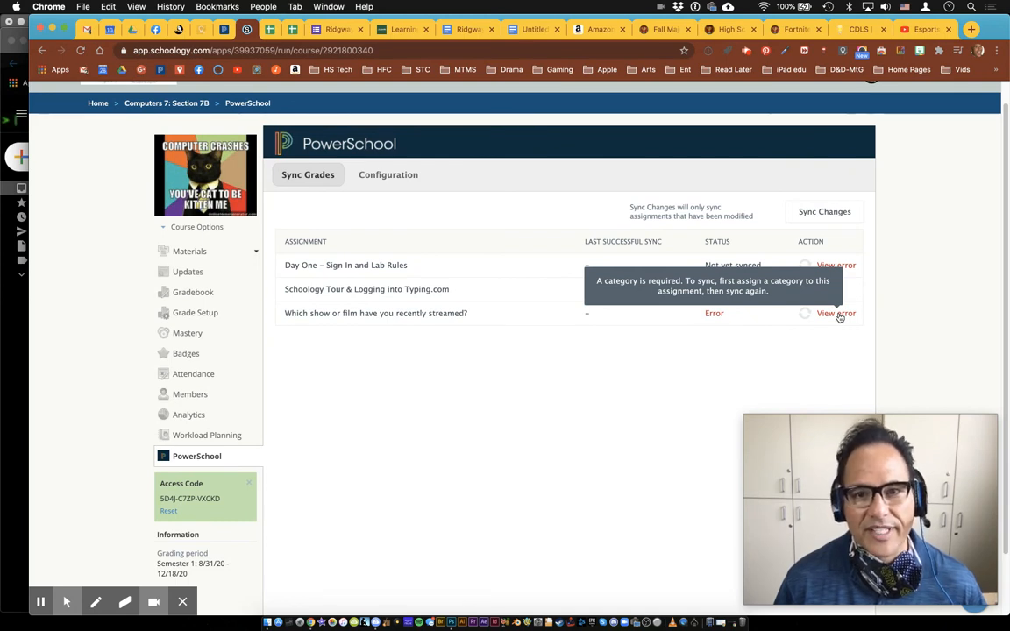
{"action": "left_click", "coordinate": [390, 175]}
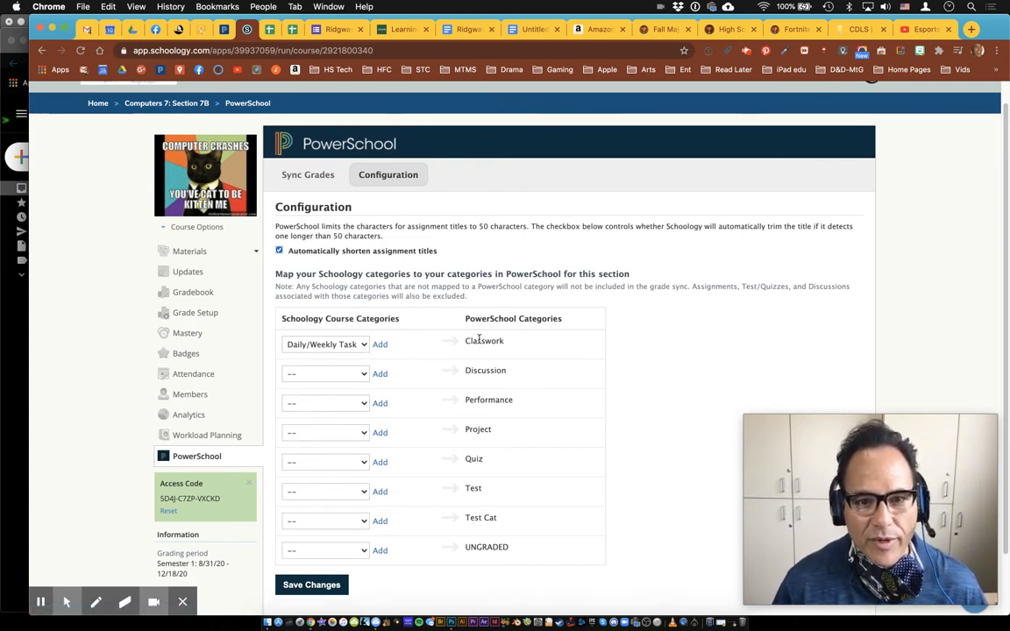
Map Discussion, Performance, Project and Quiz to their matching PowerSchool categories
{"action": "left_click", "coordinate": [336, 375]}
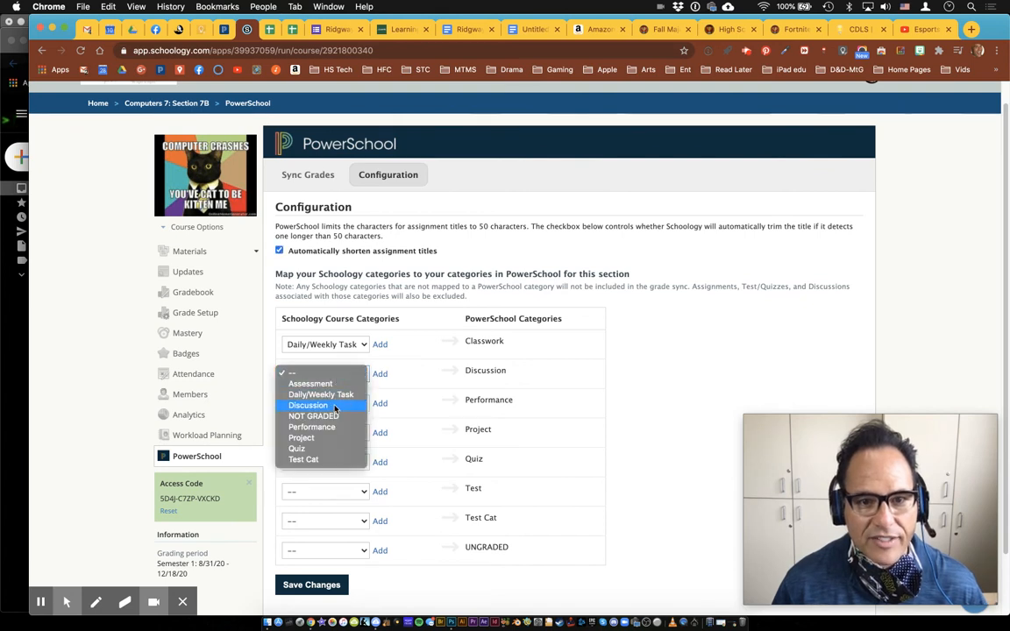
{"action": "left_click", "coordinate": [336, 405]}
{"action": "left_click", "coordinate": [337, 403]}
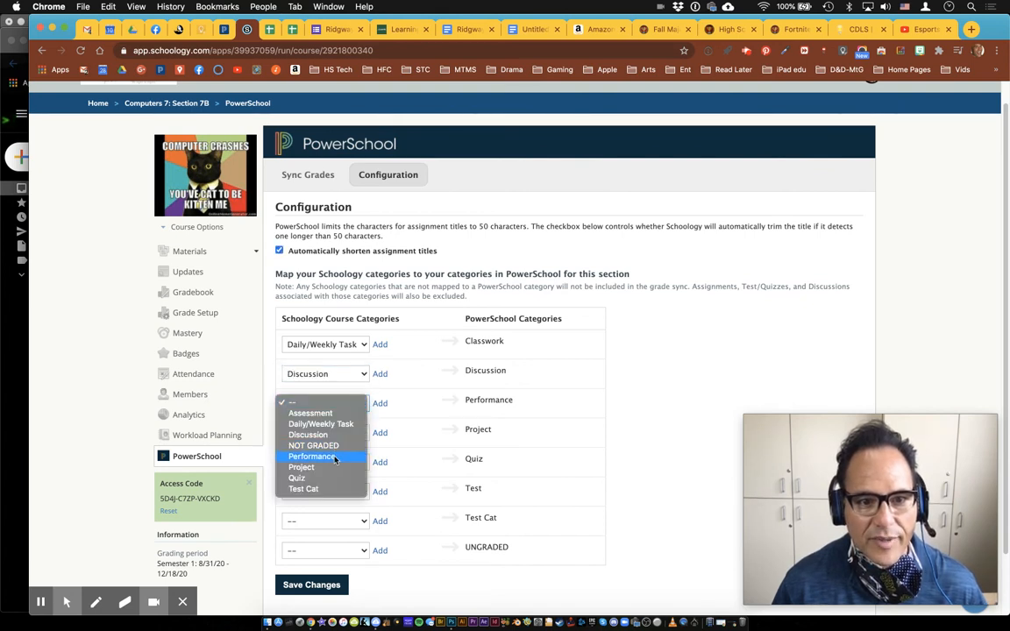
{"action": "left_click", "coordinate": [324, 457]}
{"action": "left_click", "coordinate": [357, 433]}
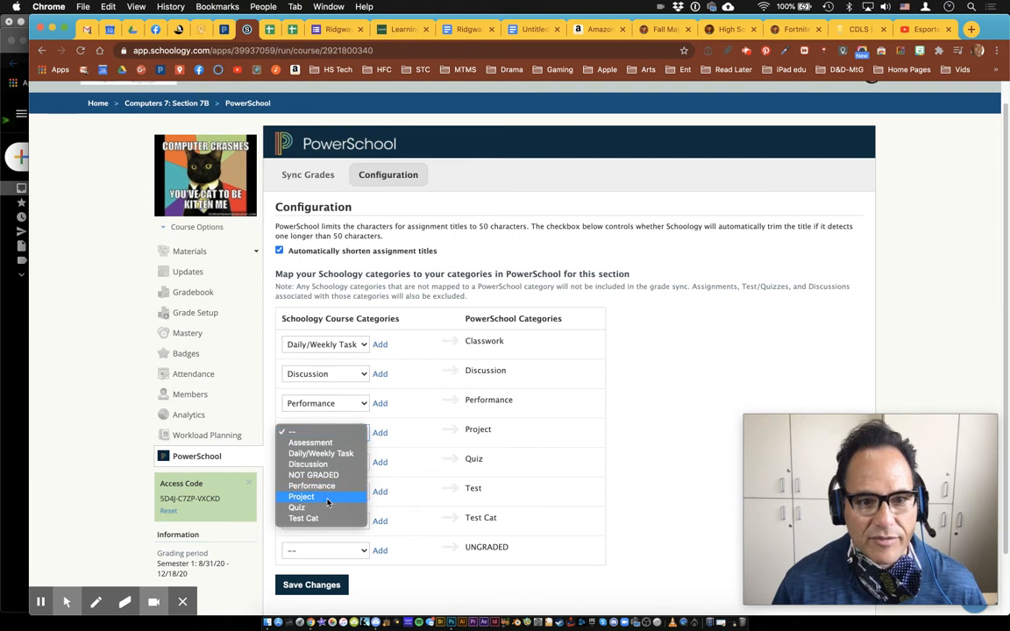
{"action": "left_click", "coordinate": [320, 497]}
{"action": "left_click", "coordinate": [346, 463]}
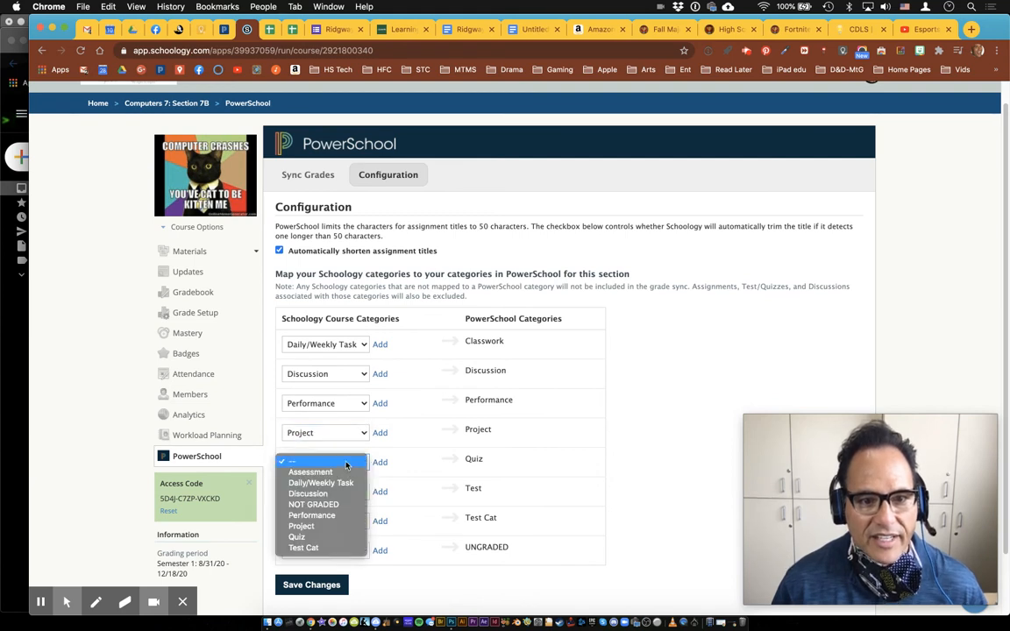
{"action": "left_click", "coordinate": [317, 538]}
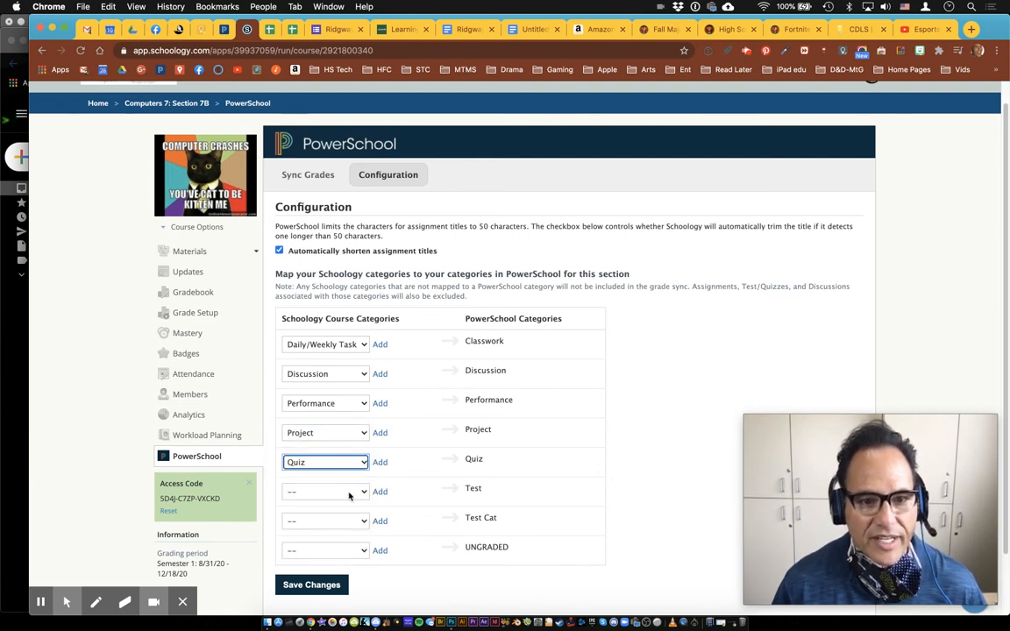
Map Assessment to Test, Test Cat to Test Cat, NOT GRADED to UNGRADED, and save
{"action": "left_click", "coordinate": [320, 492]}
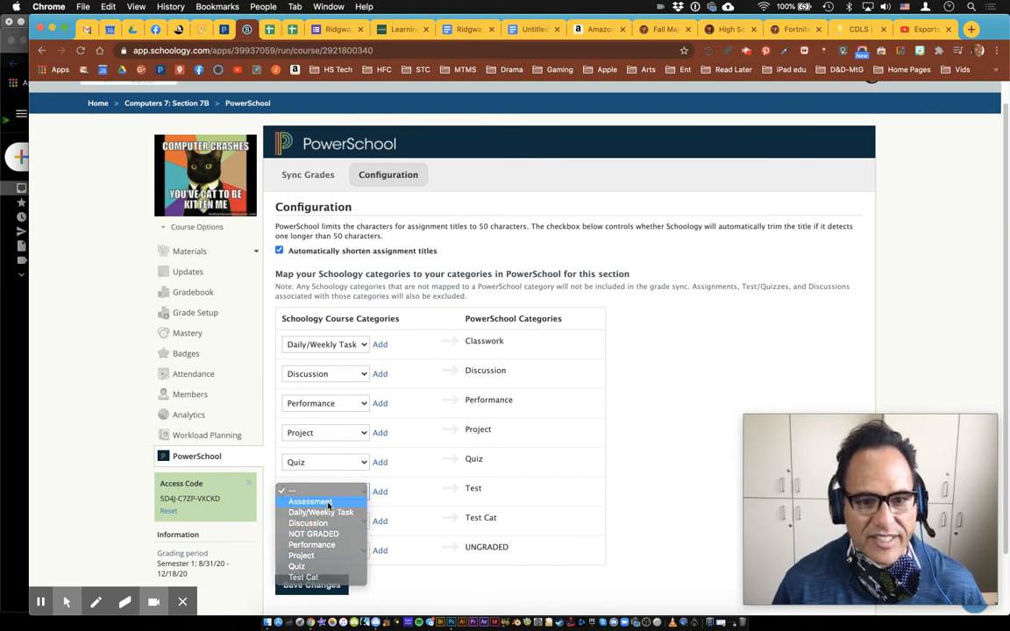
{"action": "left_click", "coordinate": [329, 502]}
{"action": "left_click", "coordinate": [357, 524]}
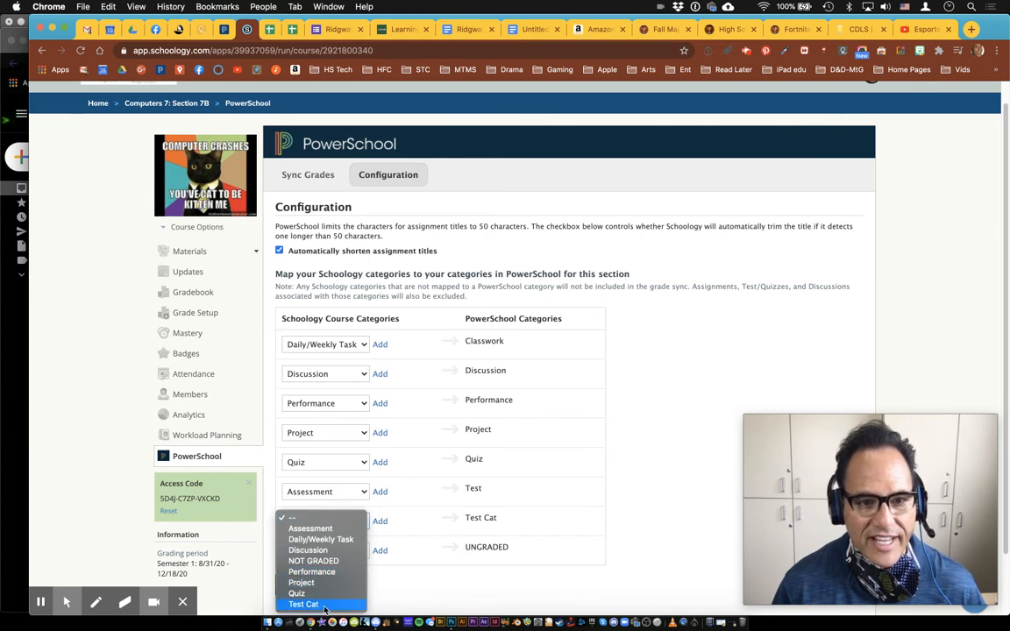
{"action": "left_click", "coordinate": [321, 607]}
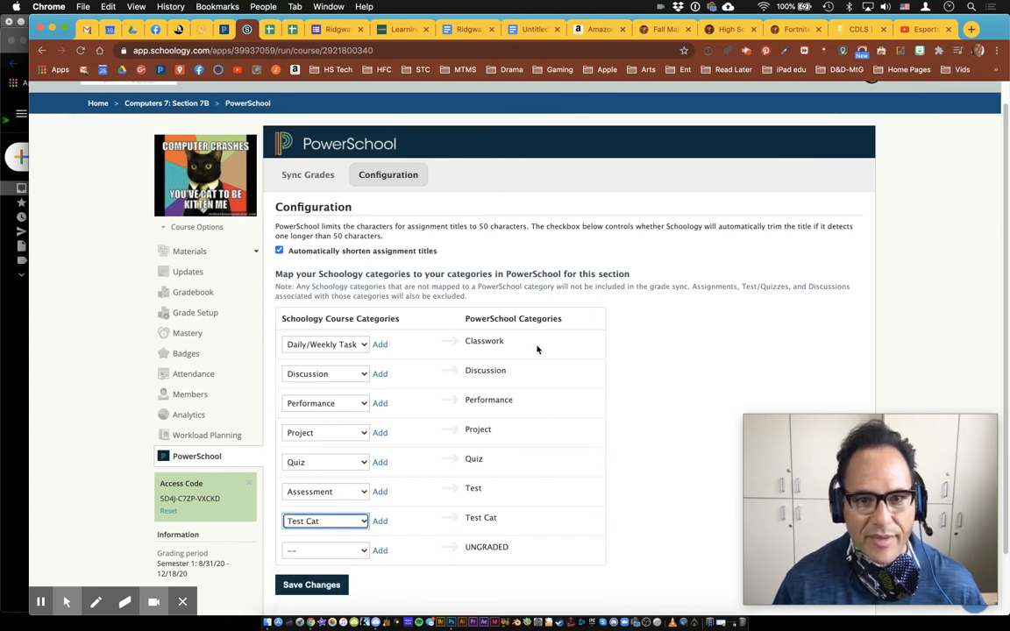
{"action": "left_click", "coordinate": [358, 551]}
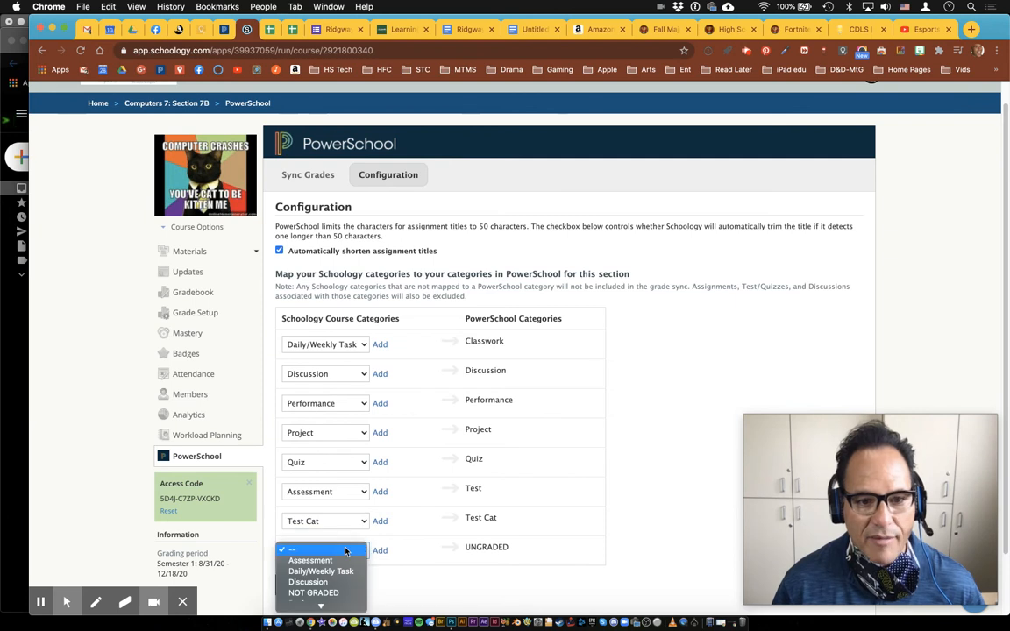
{"action": "left_click", "coordinate": [340, 594]}
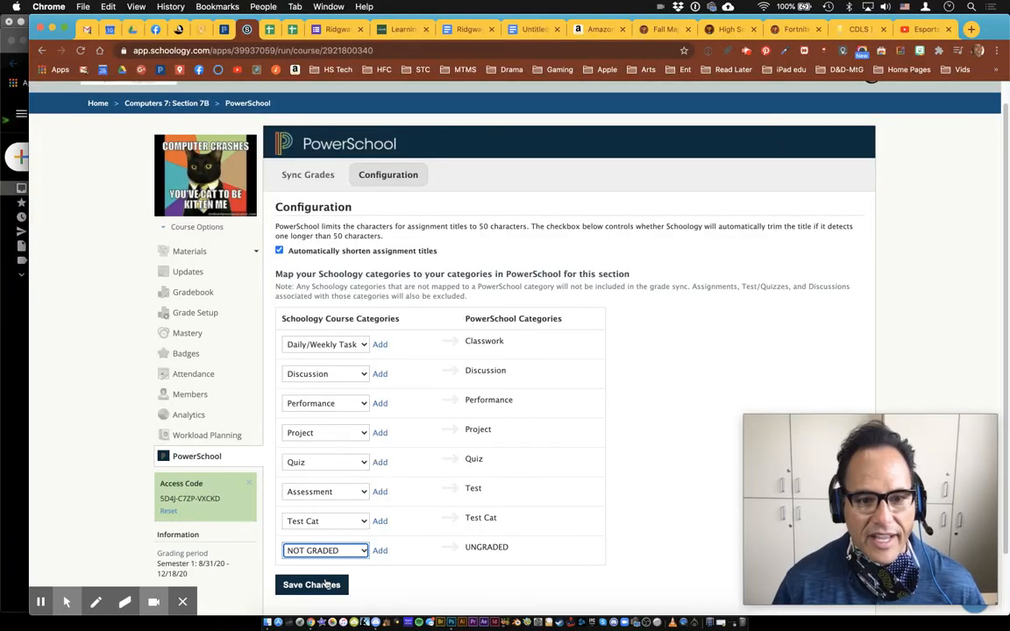
{"action": "left_click", "coordinate": [326, 585]}
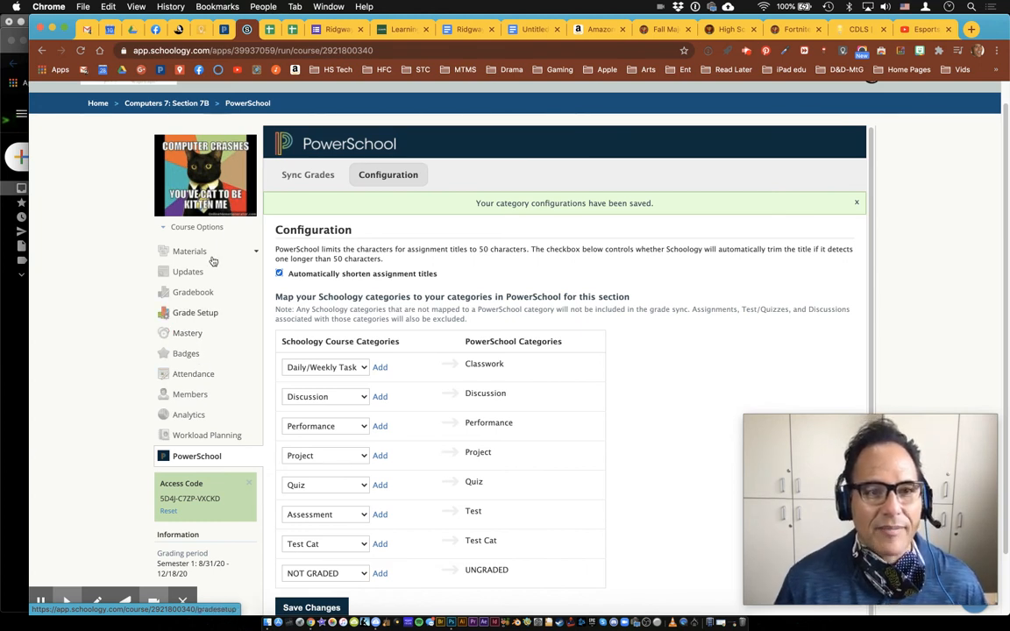
Open Computer Foundations, check its Grade Setup for Test Cat, and go to its PowerSchool sync page
{"action": "left_click", "coordinate": [198, 106]}
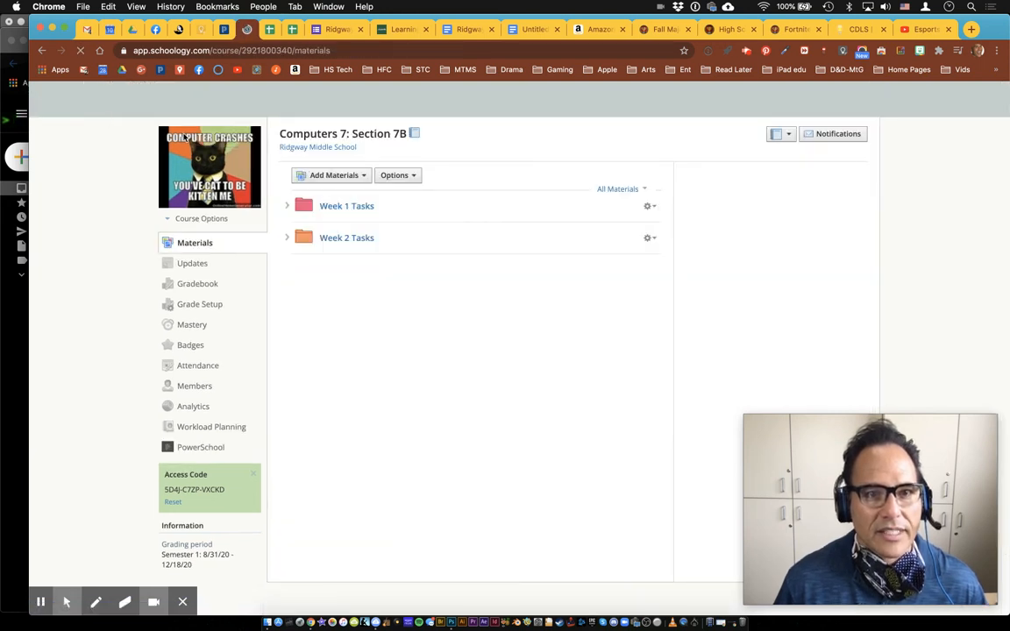
{"action": "left_click", "coordinate": [200, 98]}
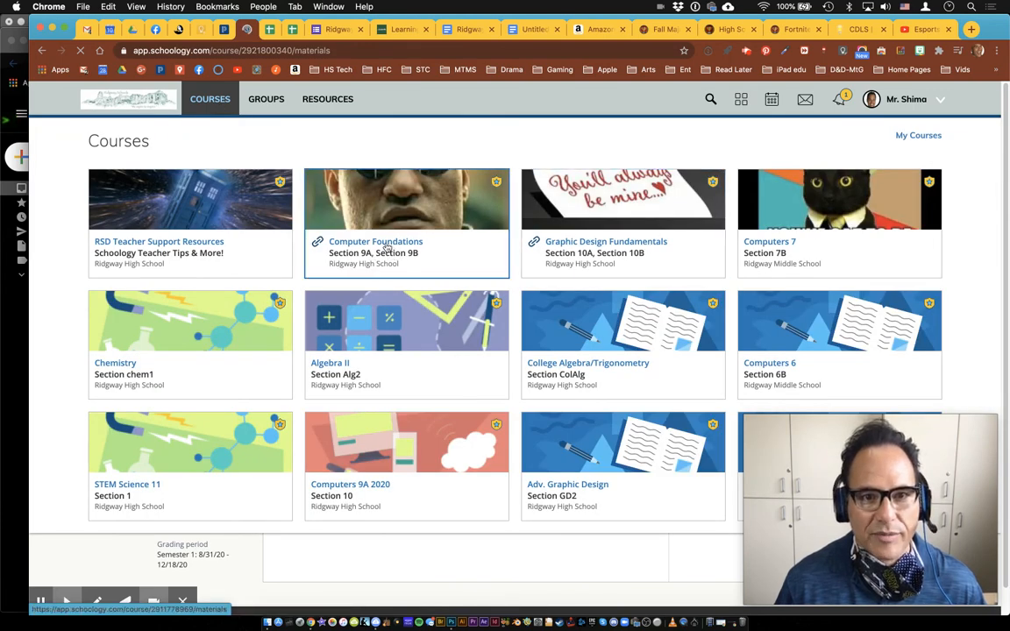
{"action": "left_click", "coordinate": [386, 248]}
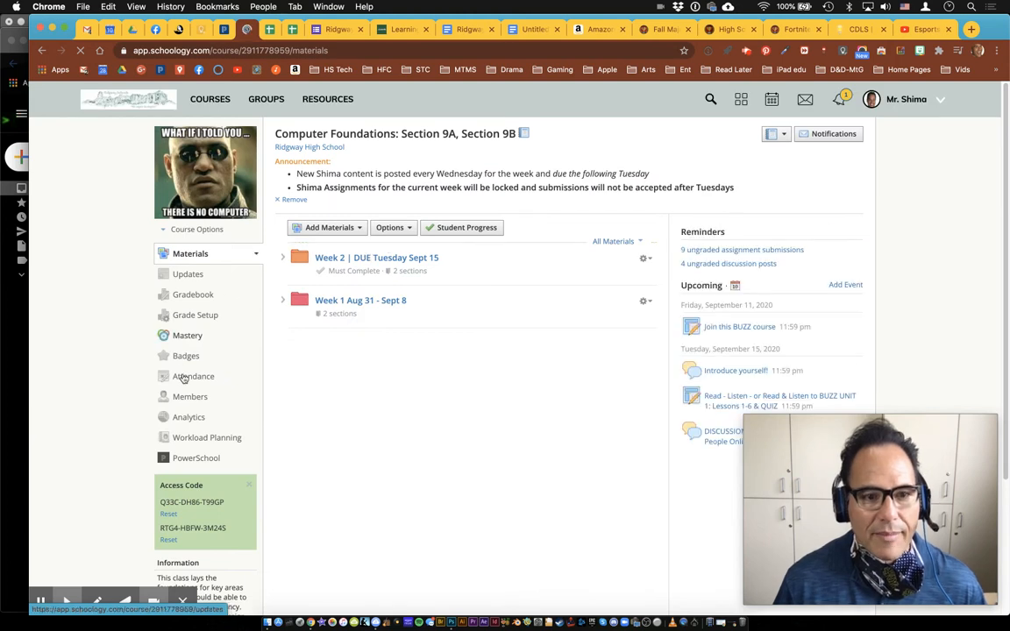
{"action": "left_click", "coordinate": [197, 321]}
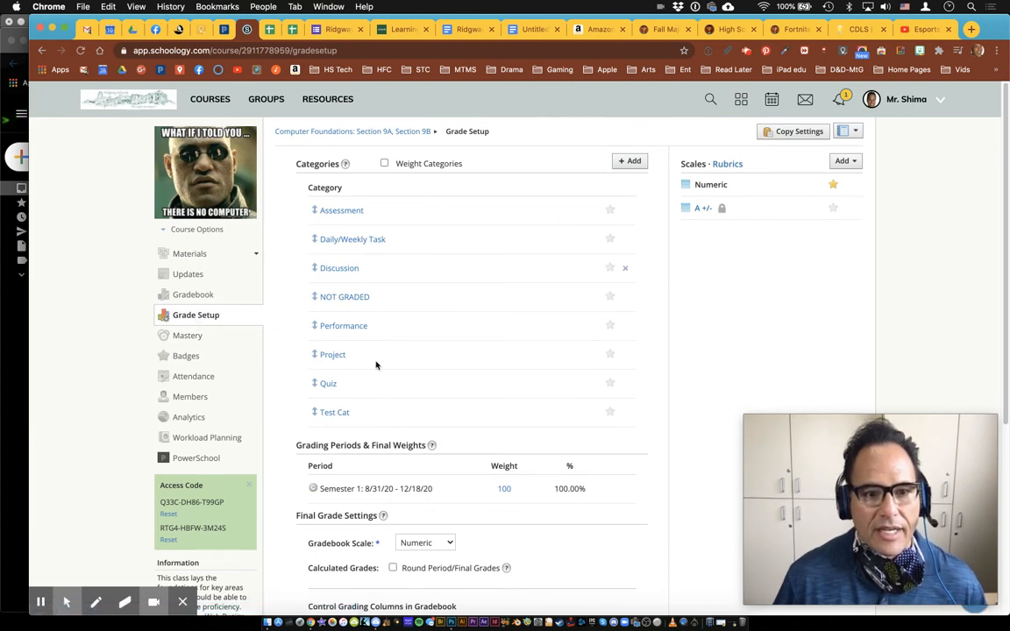
{"action": "left_click", "coordinate": [192, 459]}
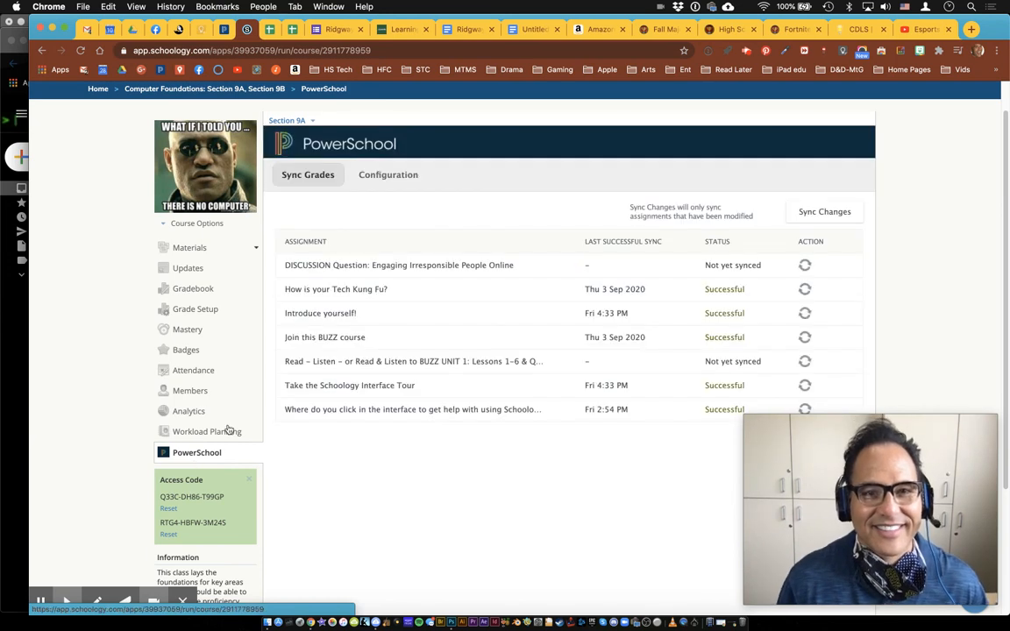
Switch the PowerSchool Configuration view from Section 9A to Section 9B
{"action": "left_click", "coordinate": [394, 177]}
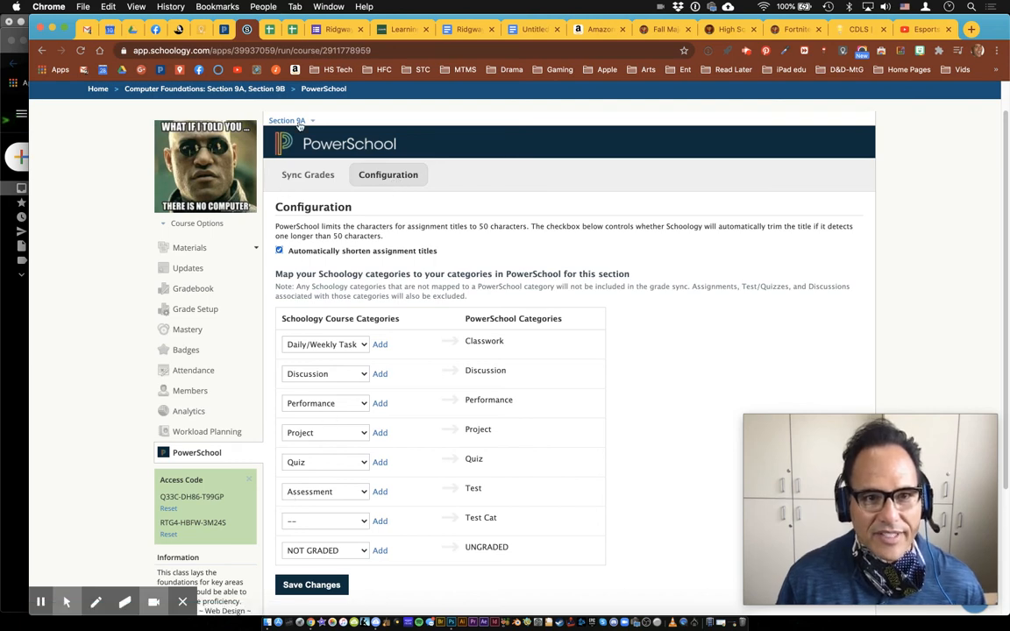
{"action": "key", "text": "F1"}
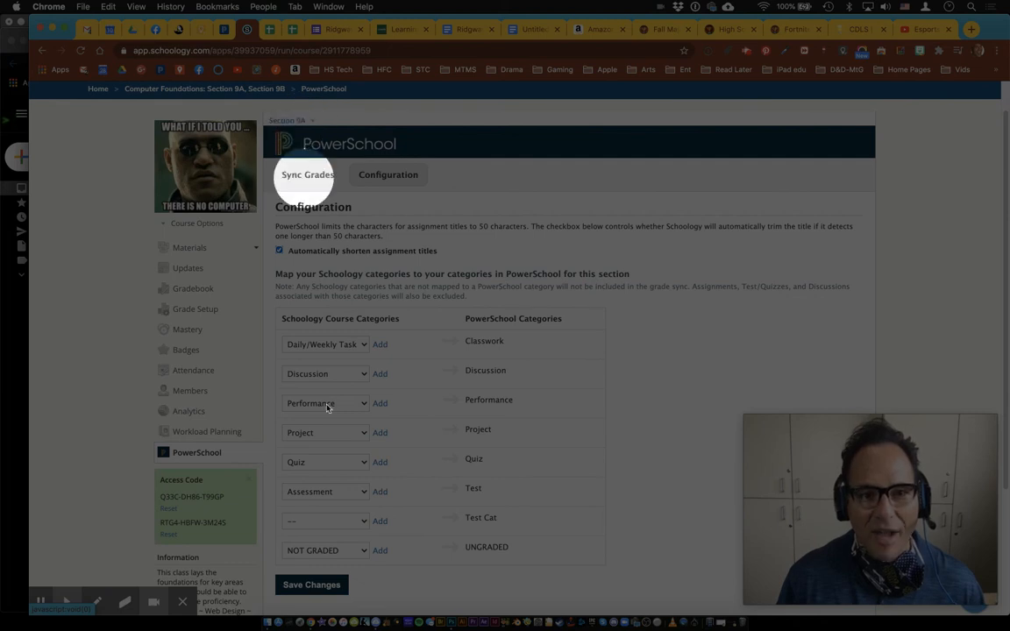
{"action": "key", "text": "F1"}
{"action": "left_click", "coordinate": [309, 122]}
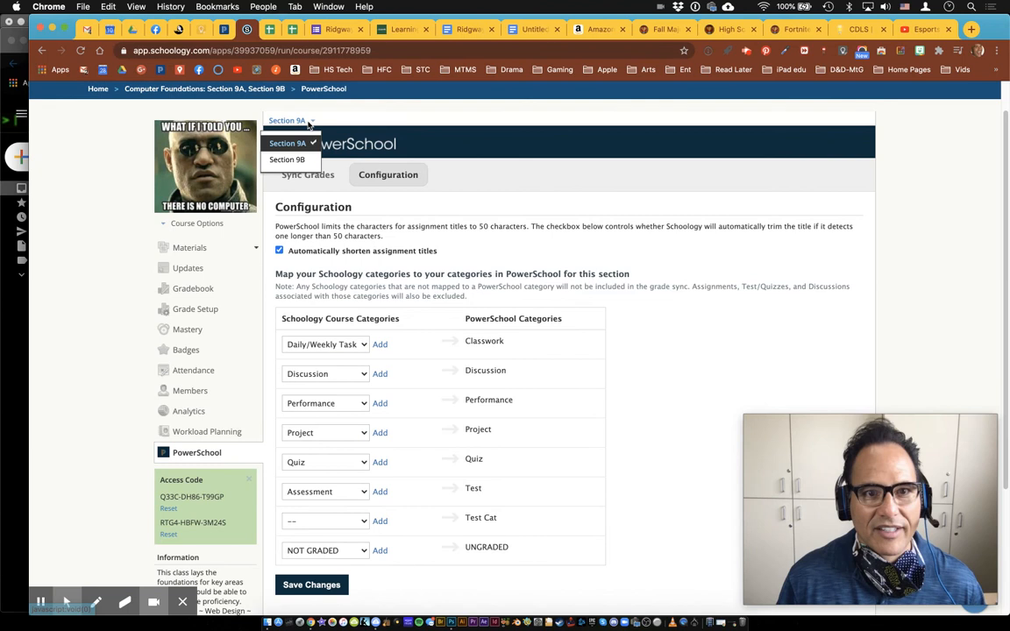
{"action": "left_click", "coordinate": [289, 159]}
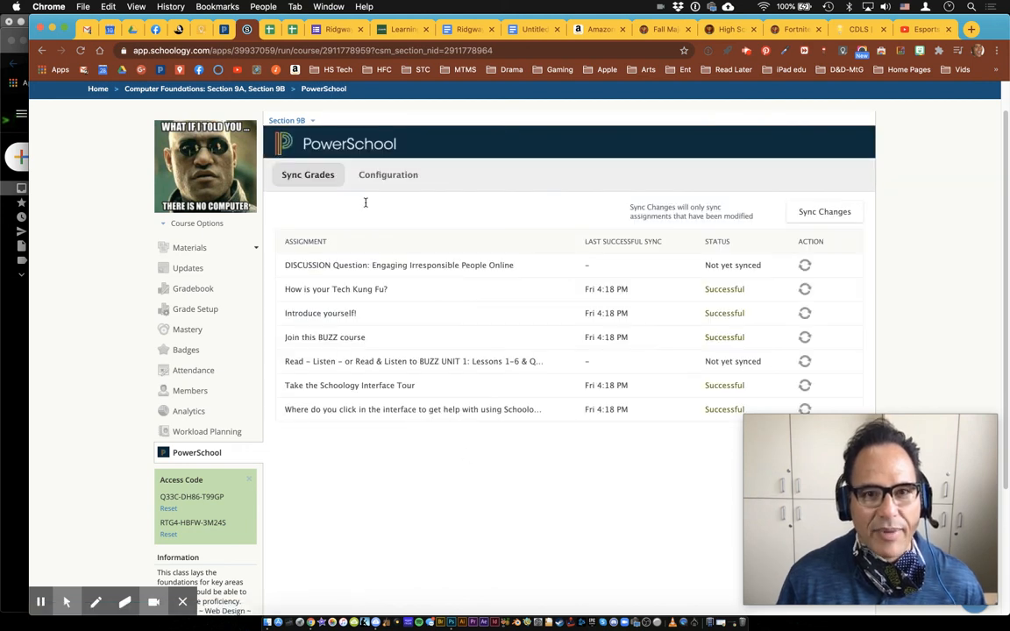
{"action": "left_click", "coordinate": [383, 177]}
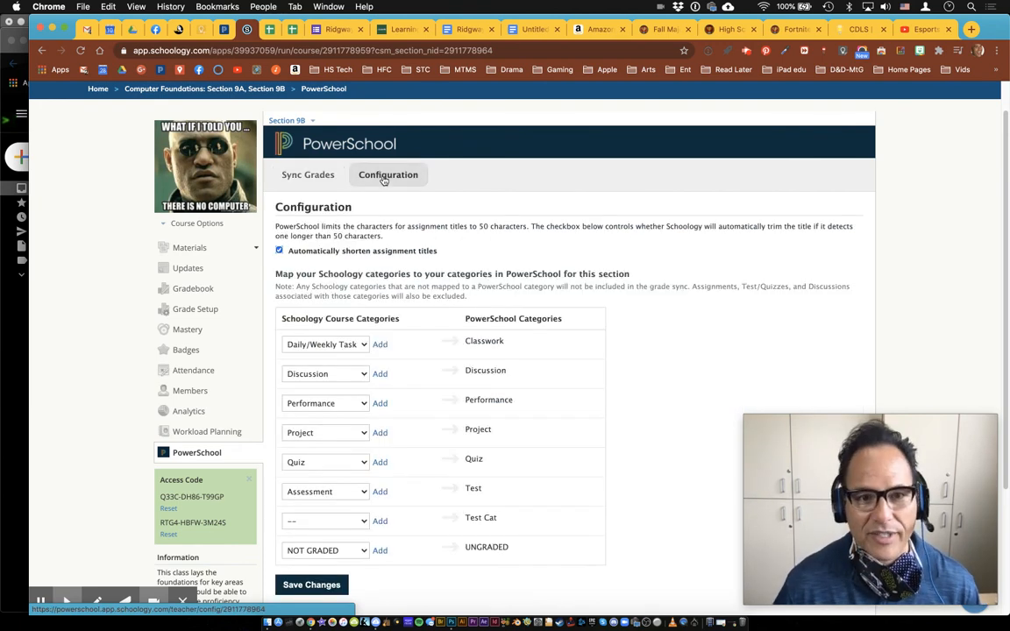
Map Section 9B's Test Cat row to Test Cat, save, and return to Sync Grades
{"action": "left_click", "coordinate": [336, 522]}
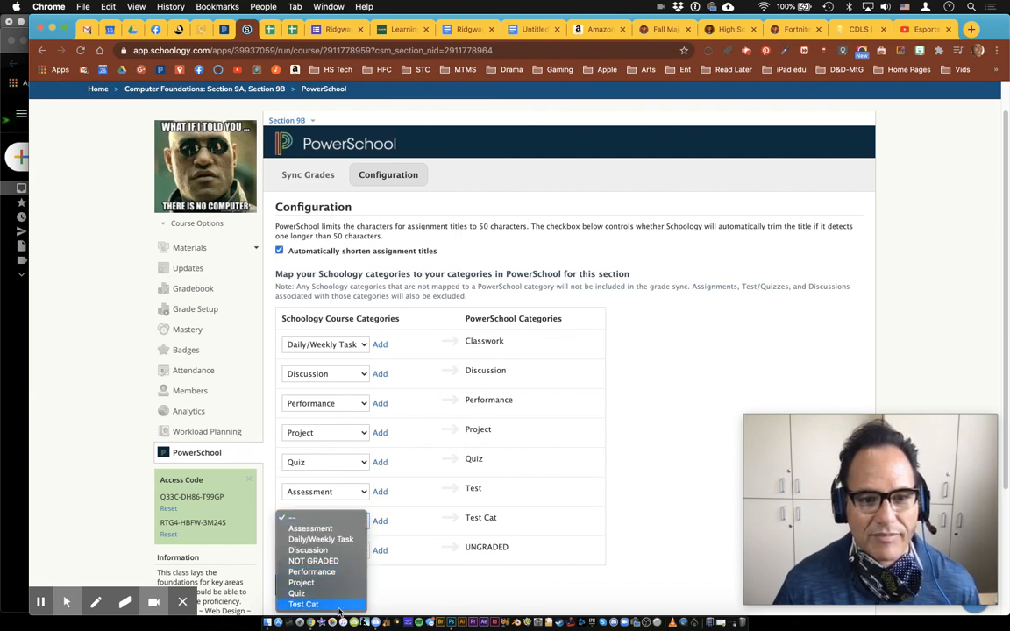
{"action": "key", "text": "Return"}
{"action": "left_click", "coordinate": [289, 588]}
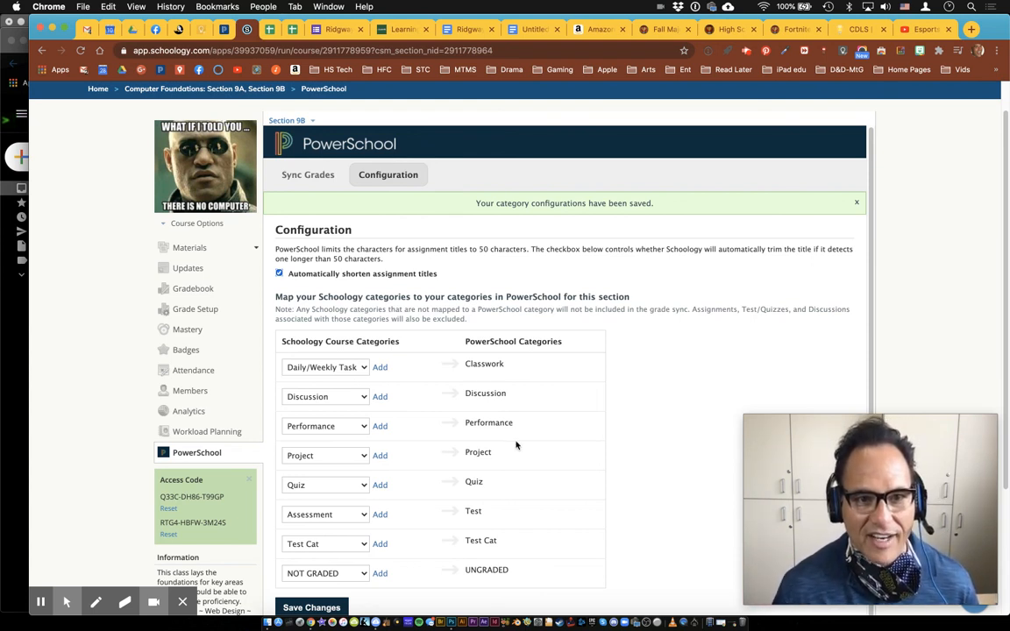
{"action": "left_click", "coordinate": [314, 176]}
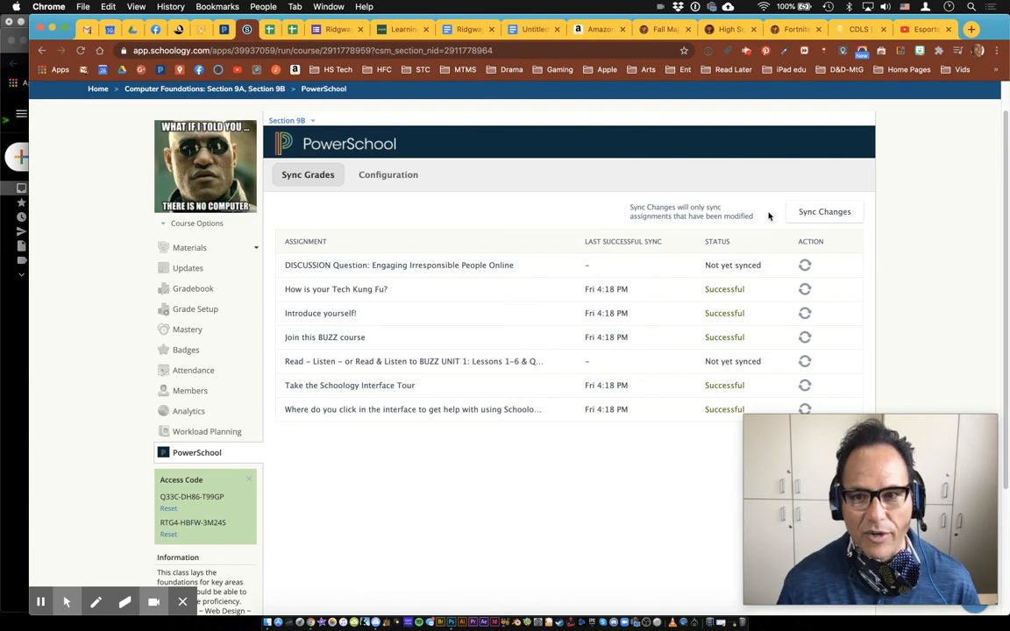
Resync the 'Join this BUZZ course' assignment's grades to PowerSchool for Section 9B
{"action": "key", "text": "F1"}
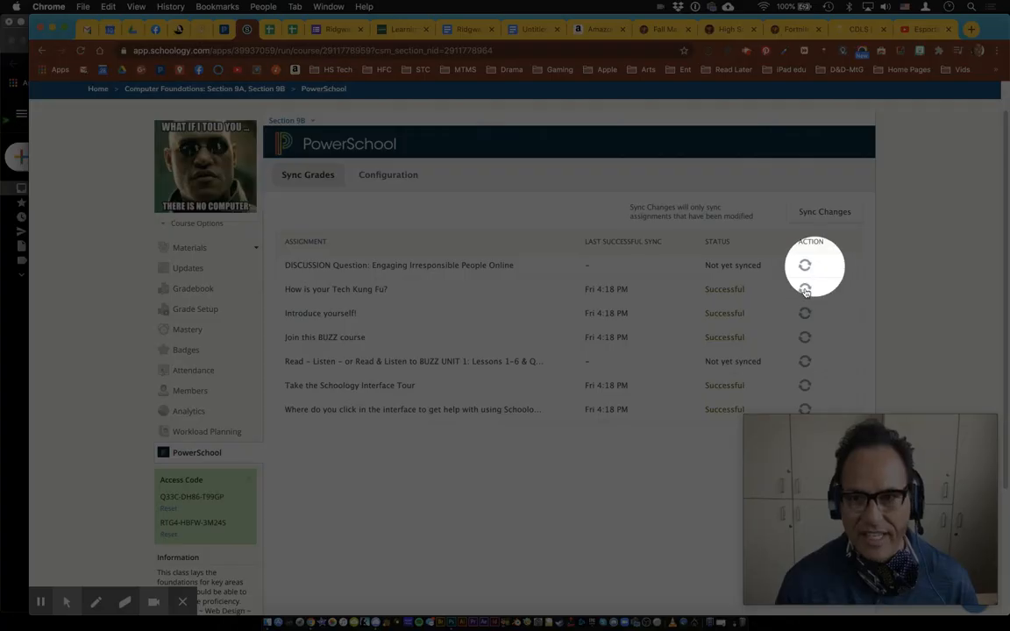
{"action": "key", "text": "F1"}
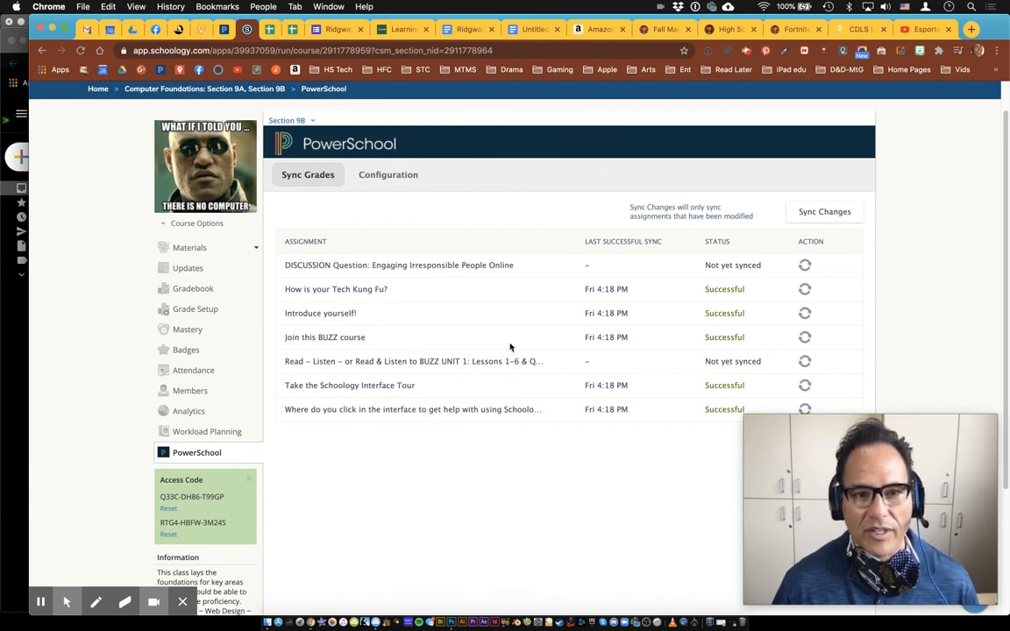
{"action": "left_click", "coordinate": [805, 337]}
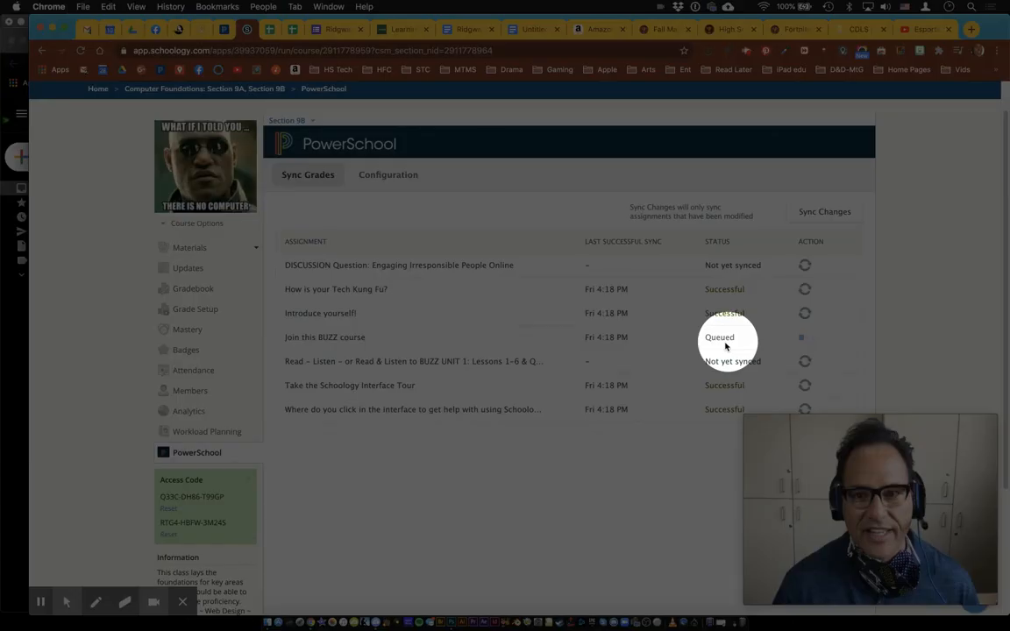